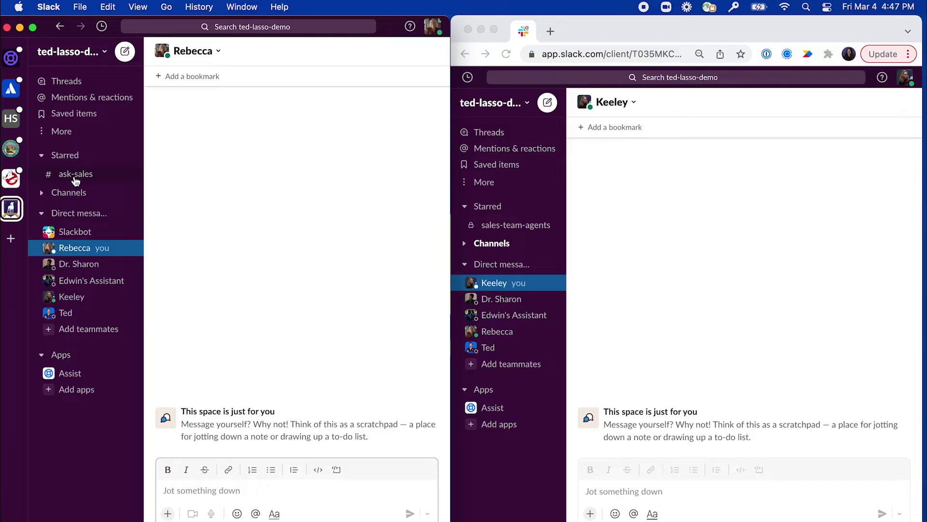
Step: Open the ask-sales channel
click(75, 174)
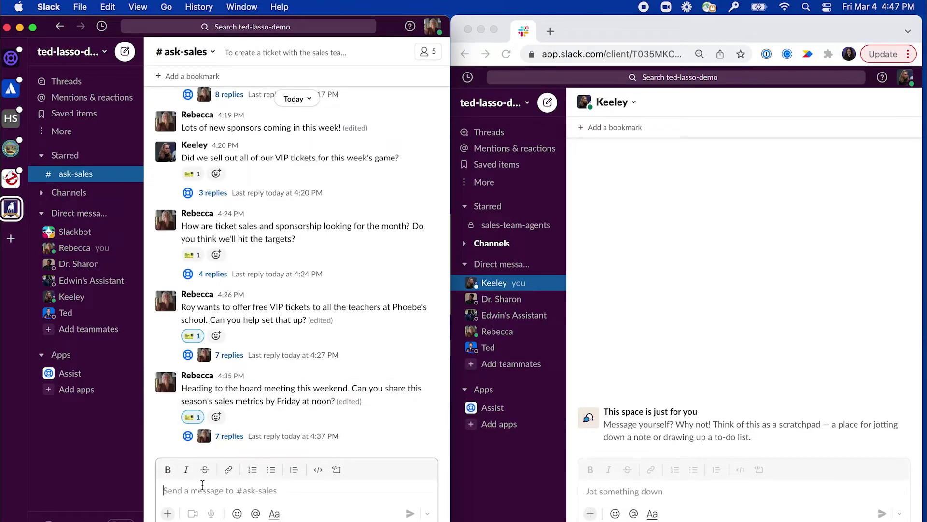
key(slash)
text(assist)
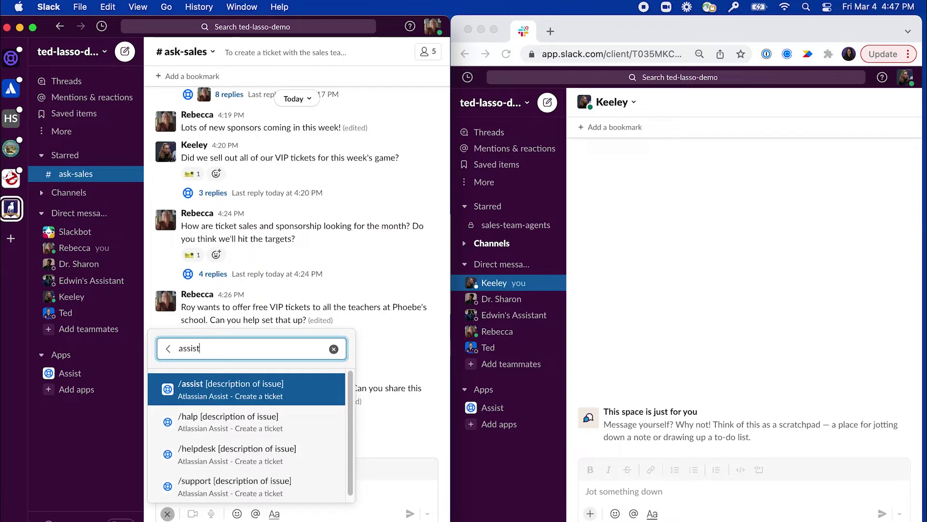
key(super+a)
key(BackSpace)
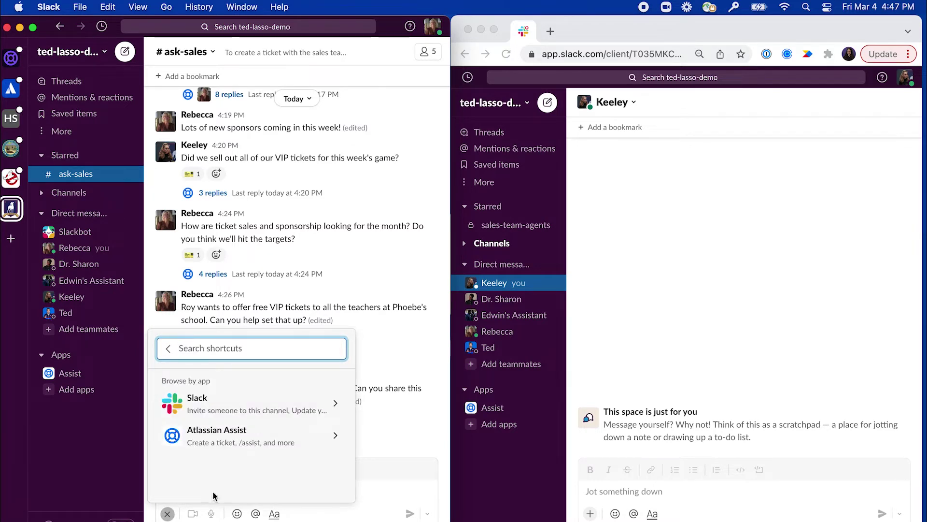
key(Escape)
Step: Post "I've been talking to a new prospective vendor. I think we're nearly ready to bring them on. I'd like to get them into the system today!"
text(I’ve been talking to a new prospective vendor. I think we’re nearly ready to bring them on. I’d like to get them into the system today!)
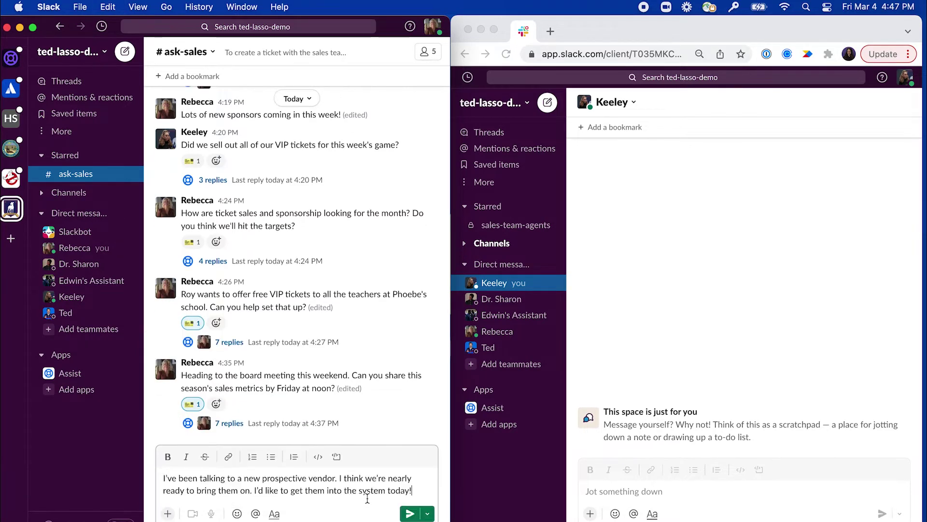
key(Return)
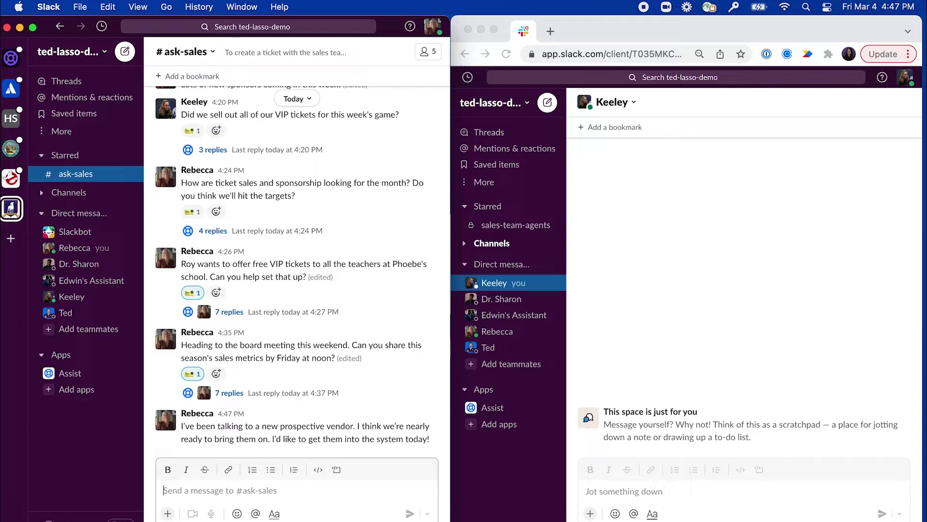
Step: Add a ticket emoji reaction to the newly posted vendor message to turn it into an Assist ticket
key(super+shift+backslash)
text(tick)
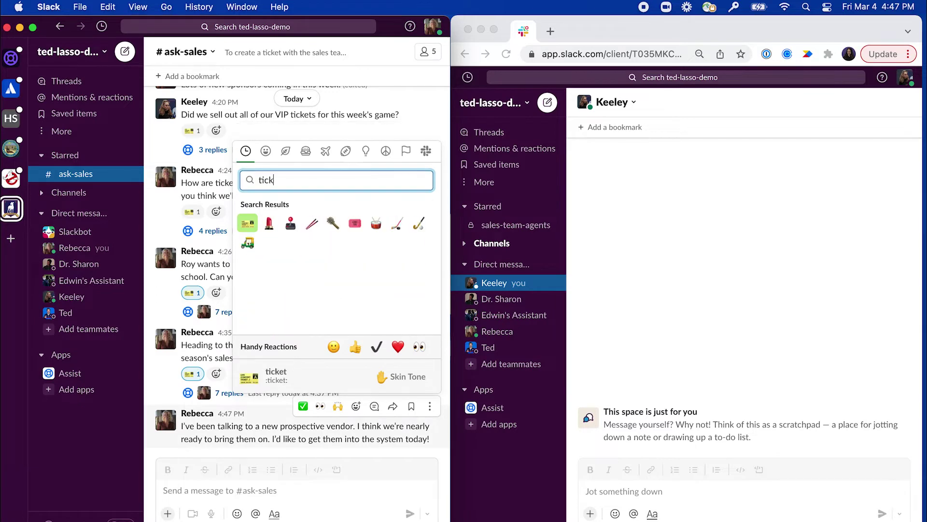
click(247, 229)
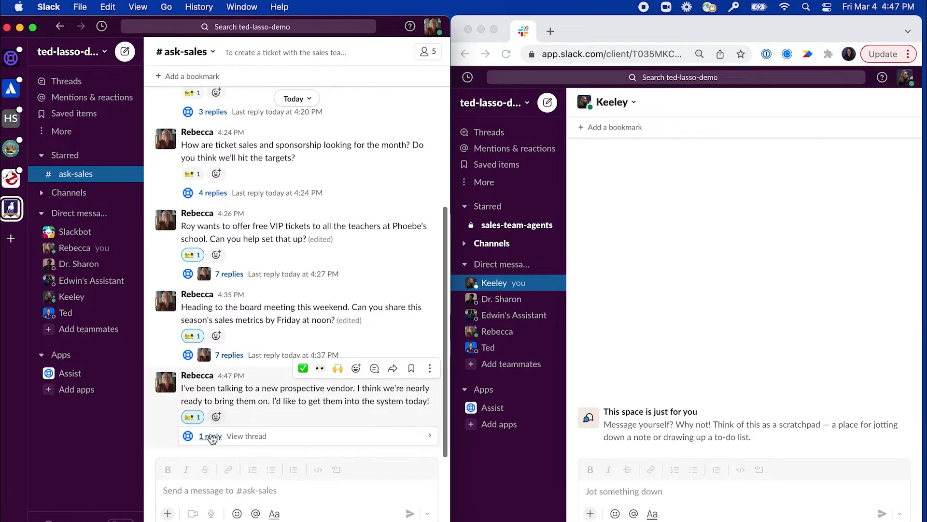
Step: Open the vendor message's thread and reply "it's a big account!"
click(210, 436)
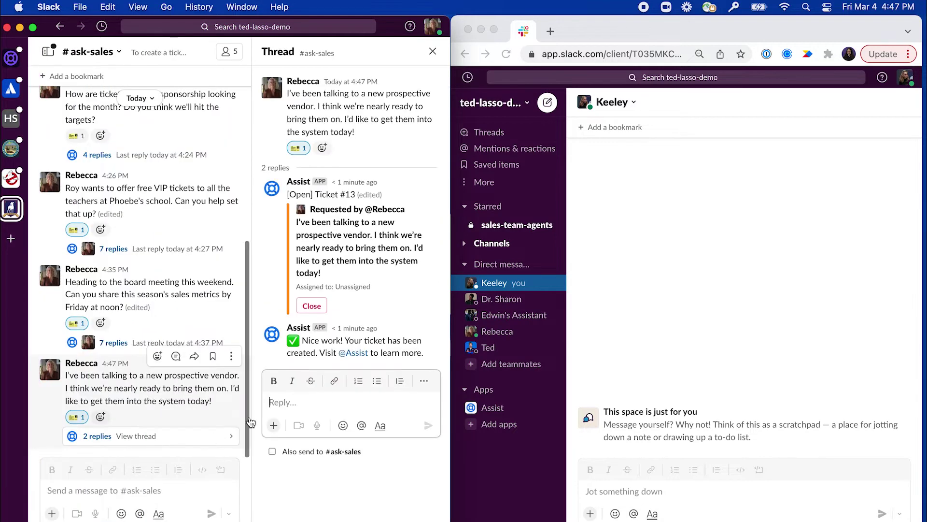
text(it's )
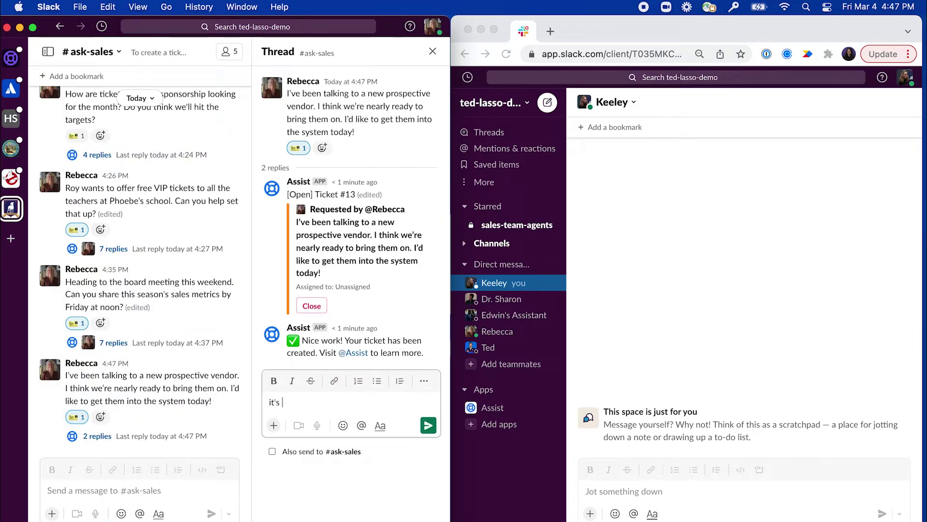
text(a big account!)
key(Return)
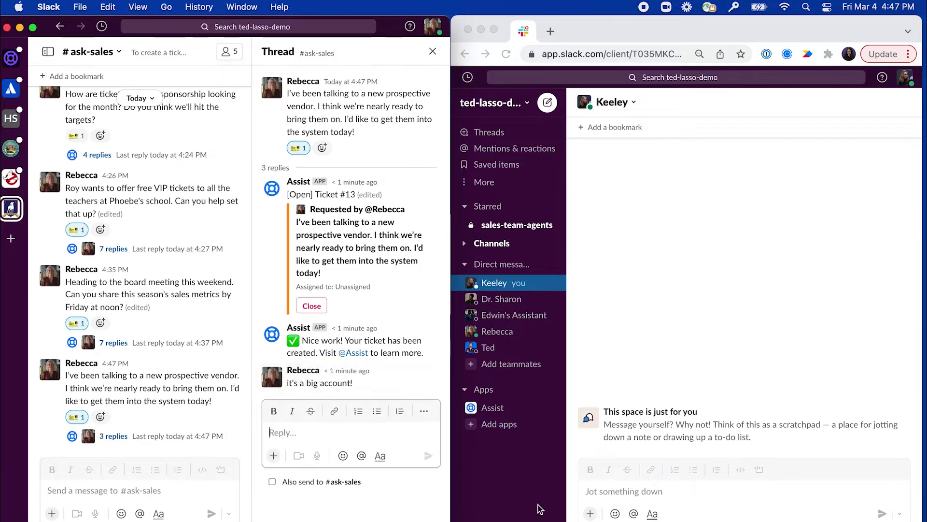
Step: In the agent's Slack window in Chrome, open the sales-team-agents channel and take the new vendor ticket
click(610, 494)
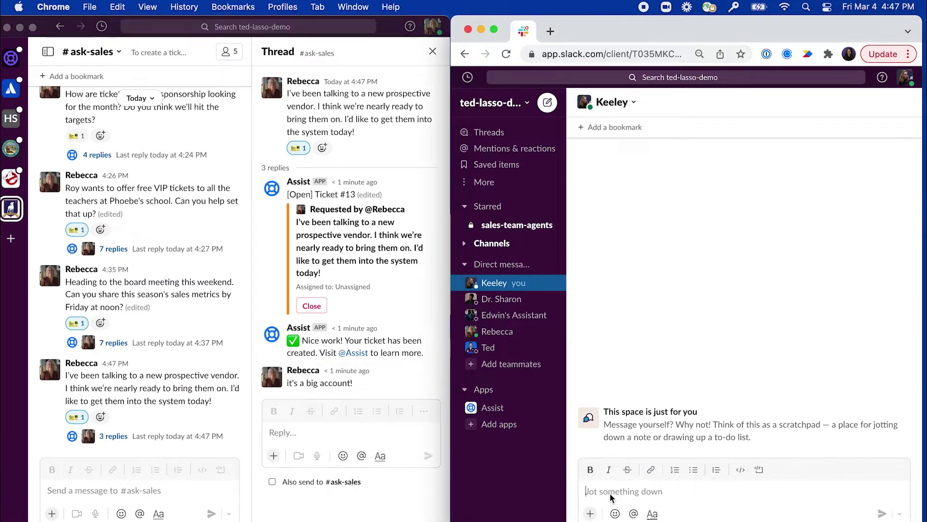
click(538, 228)
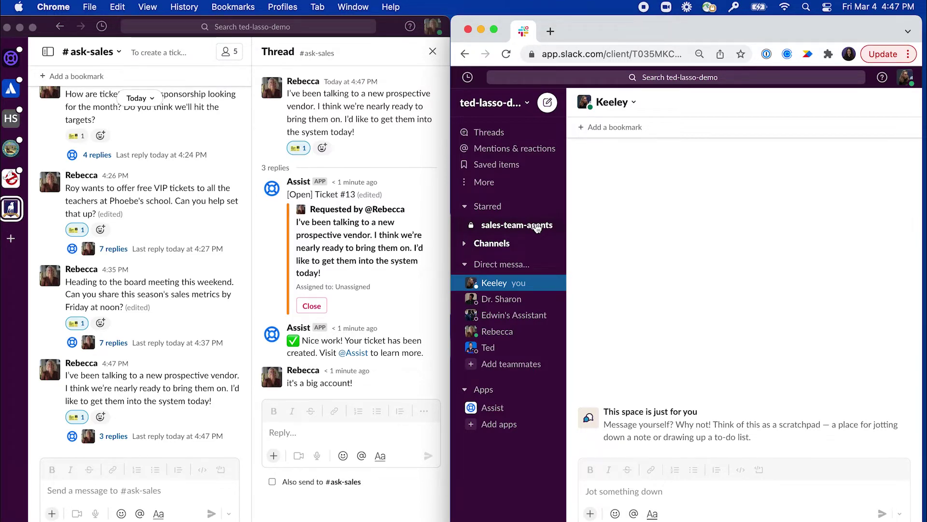
click(537, 229)
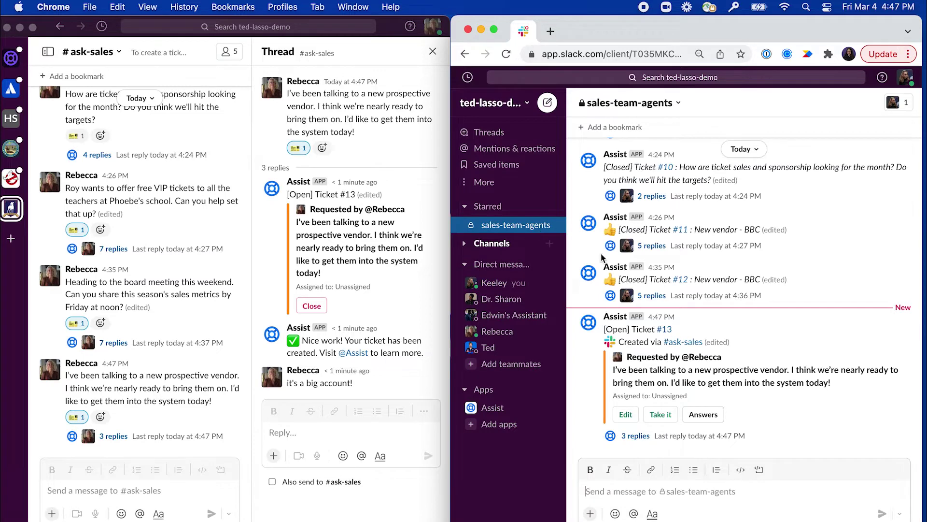
click(670, 415)
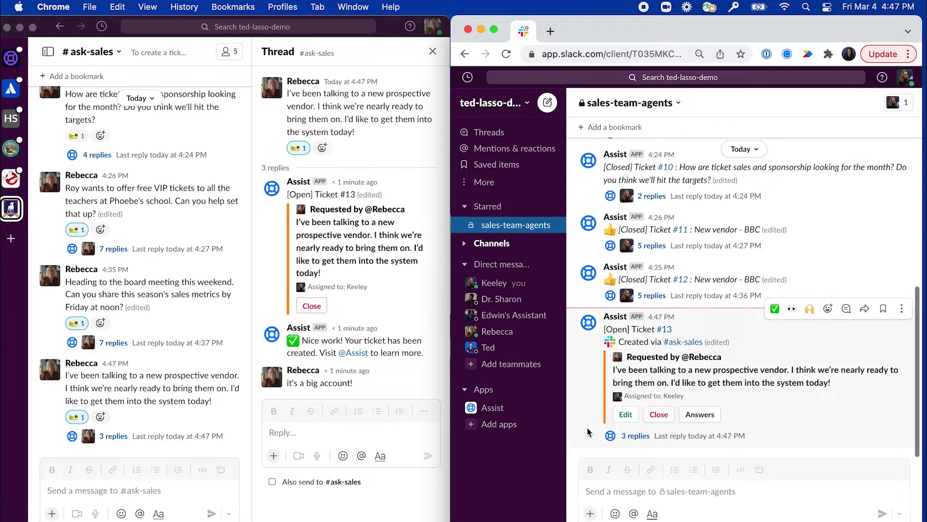
Step: Edit the open ticket to set its request type to New Vendor Approval and save it
click(623, 416)
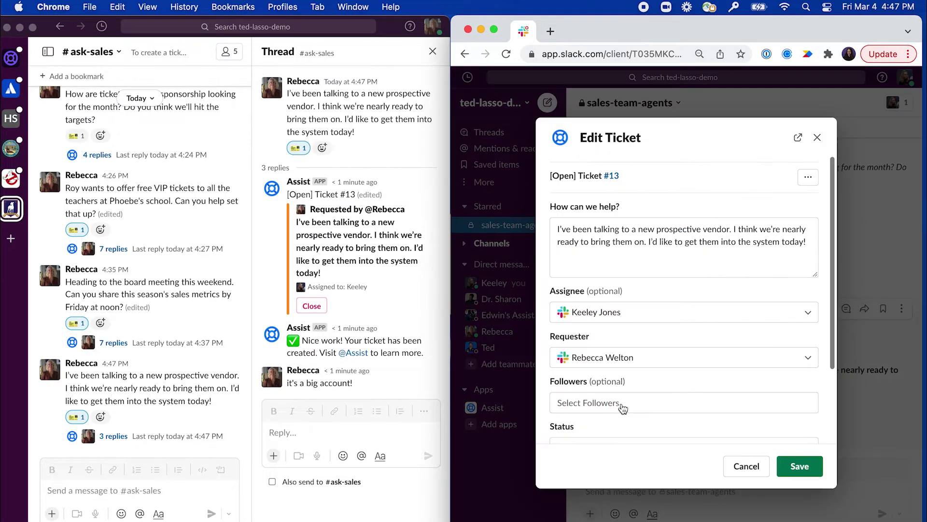
scroll(619, 406, down, 3)
click(690, 427)
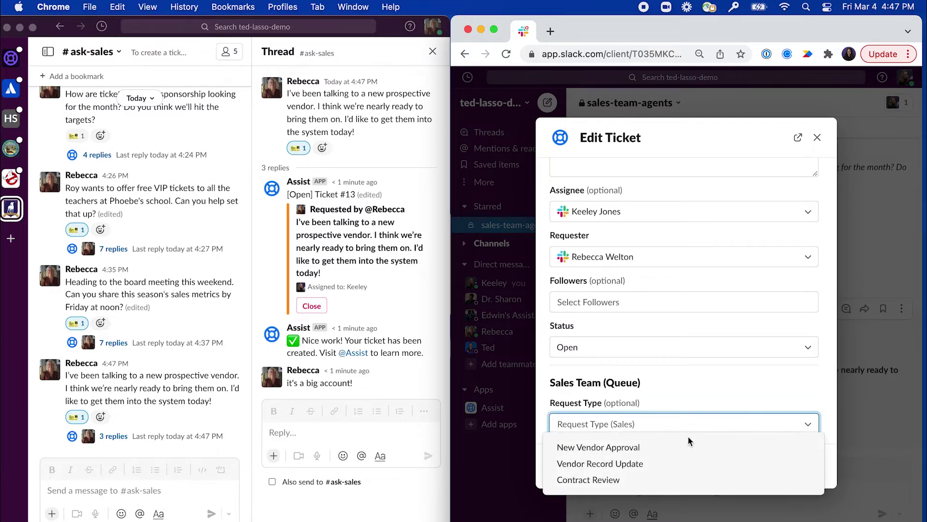
click(693, 448)
click(799, 467)
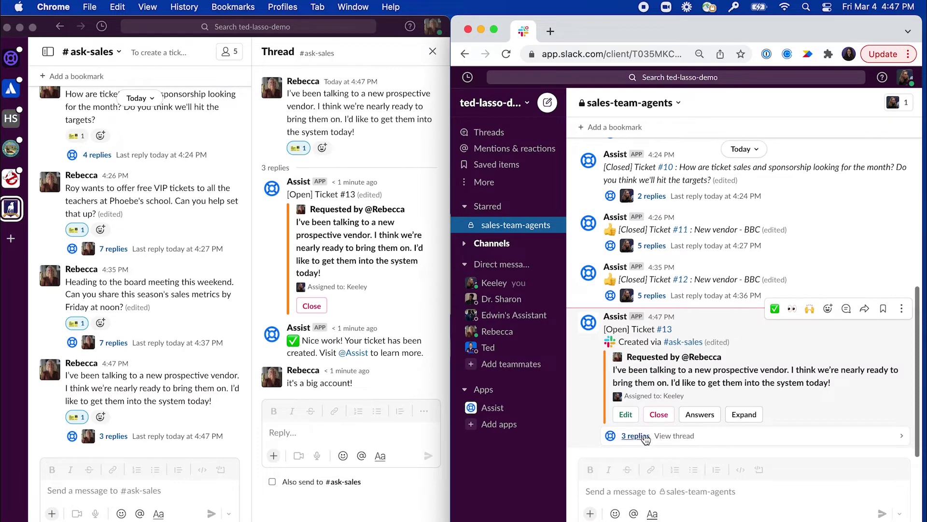
Step: Open the ticket's thread in sales-team-agents and reply "Congrats! who is the vendor?"
click(647, 437)
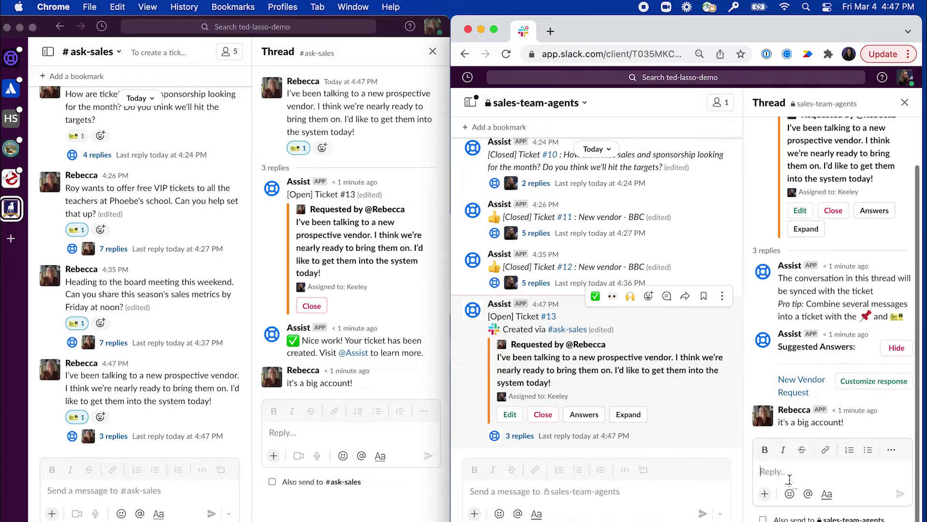
text(Congr)
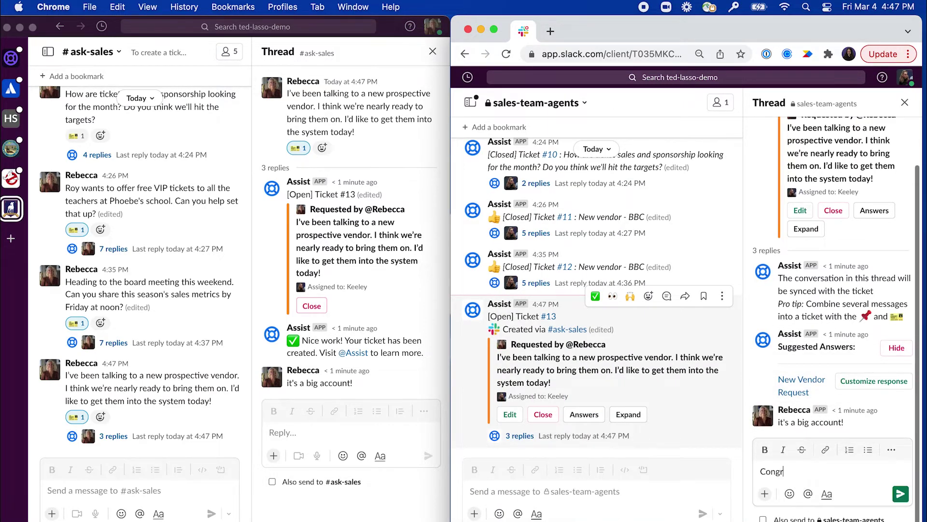
text(ats! who is the vendor?)
key(Return)
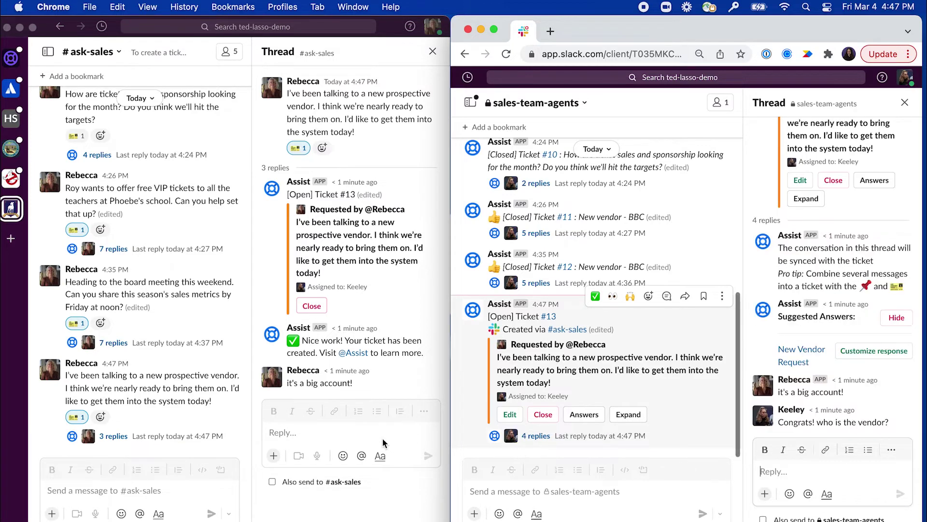
Step: Switch to the requester's Slack app and reply "It's the BBC!" in the ask-sales thread
click(369, 459)
text(It's the B)
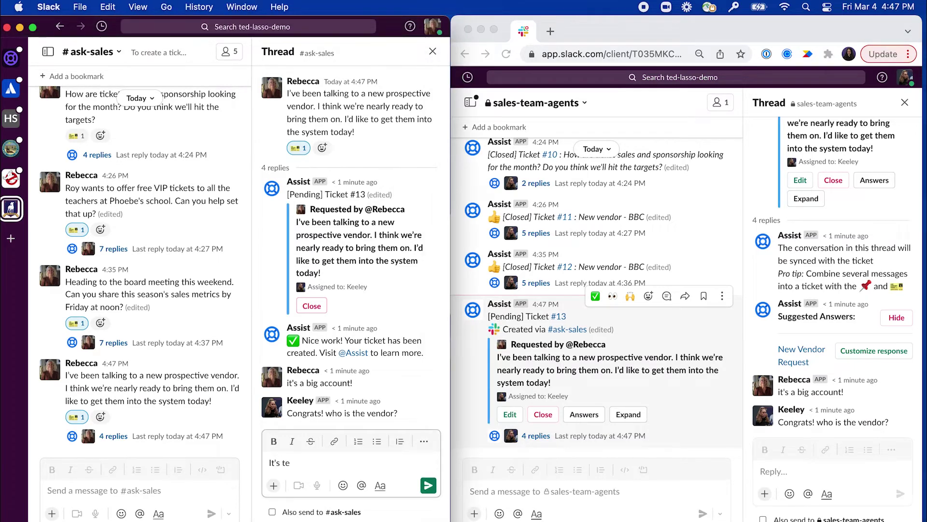
text(BC!)
key(Return)
Step: In the agent's Chrome window, edit the ticket's summary to "New vendor - BBC" and save it
click(871, 122)
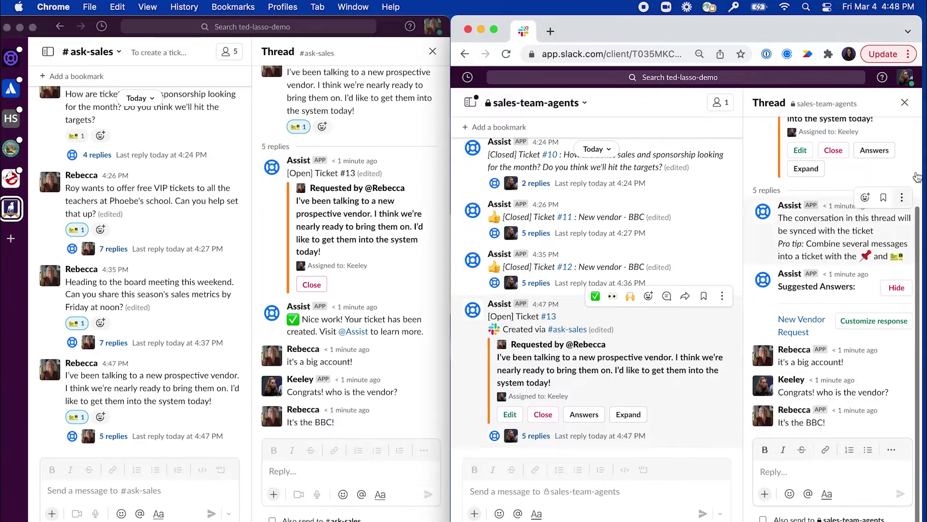
click(801, 150)
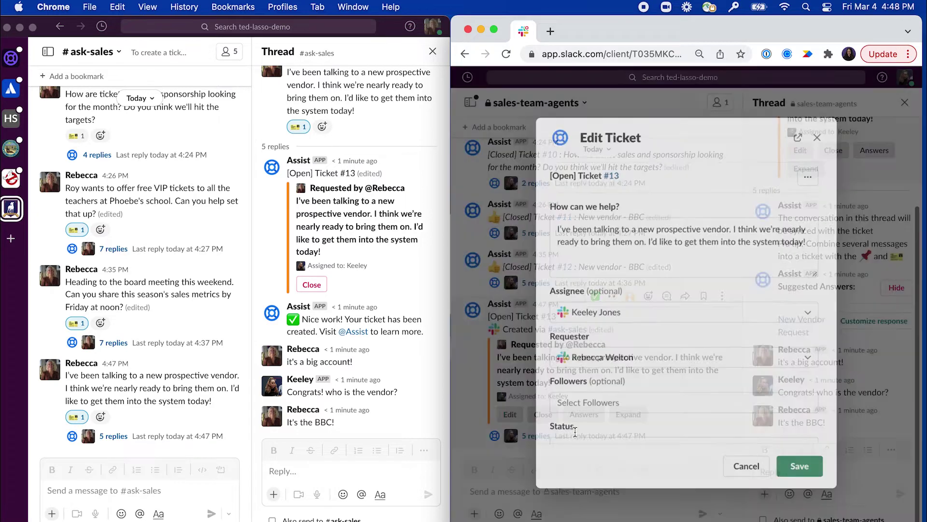
triple_click(599, 235)
key(super+c)
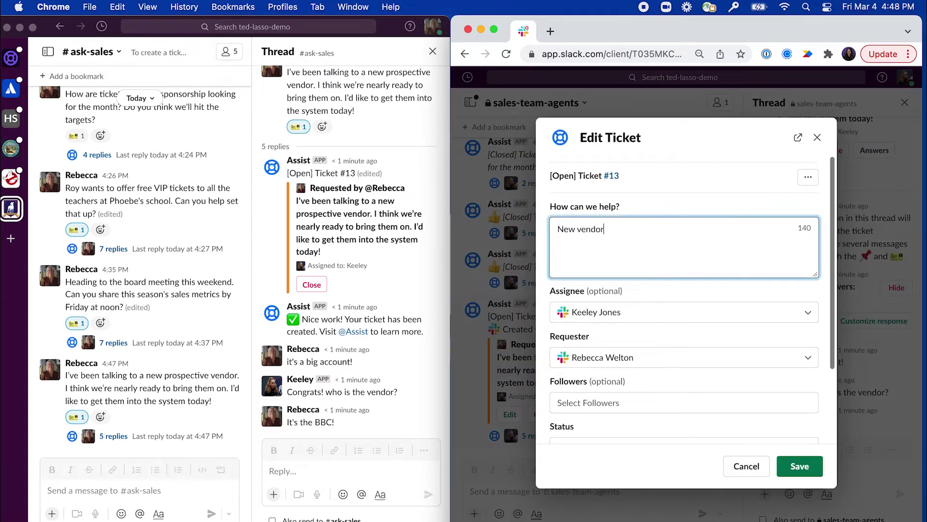
text(BBC)
click(790, 466)
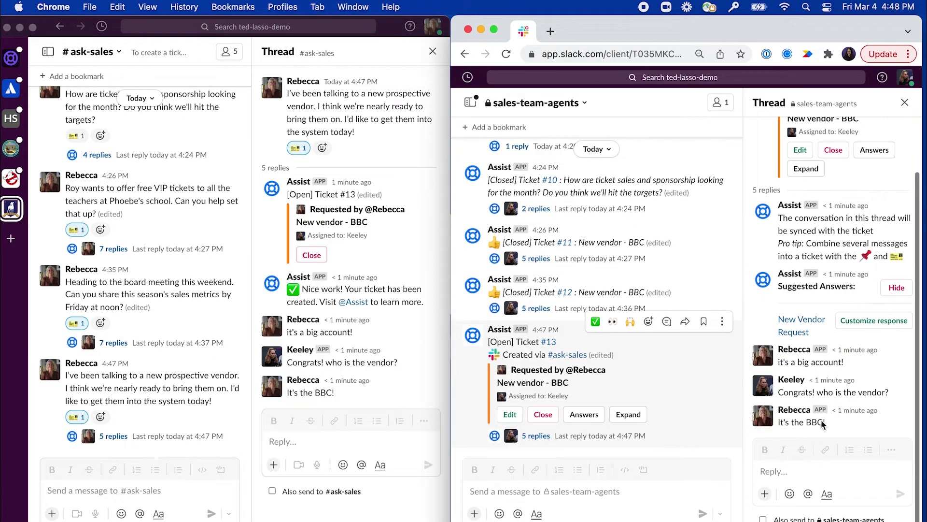
Step: Send the suggested New Vendor Request answer, with the intake form link, as a public reply and close the ticket
click(887, 322)
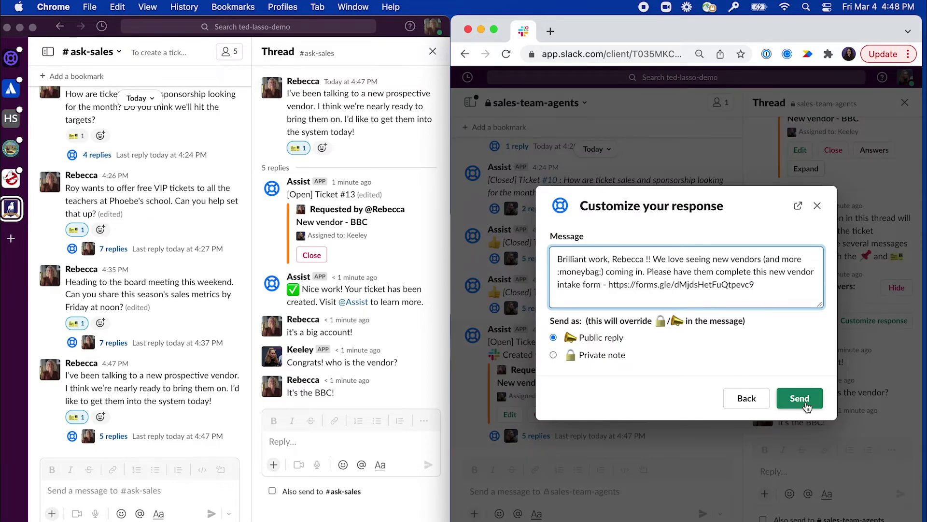
click(806, 406)
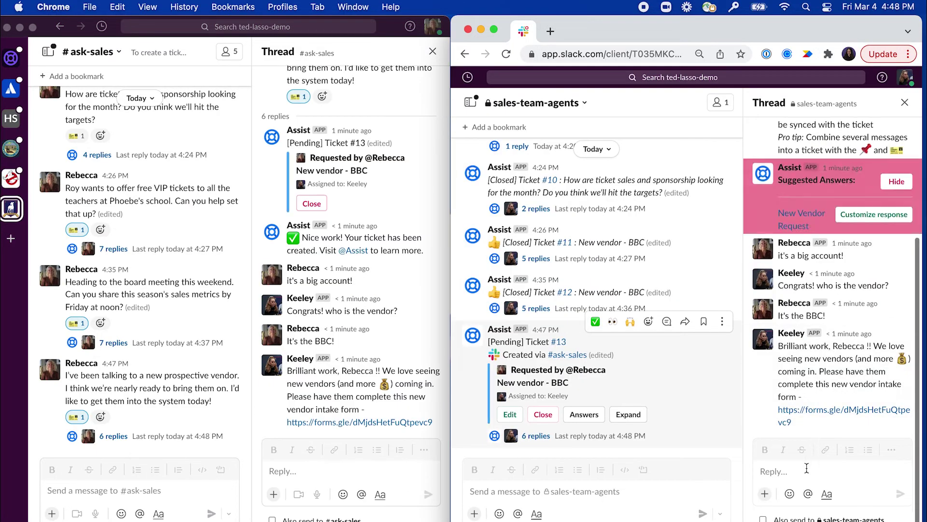
scroll(808, 209, up, 4)
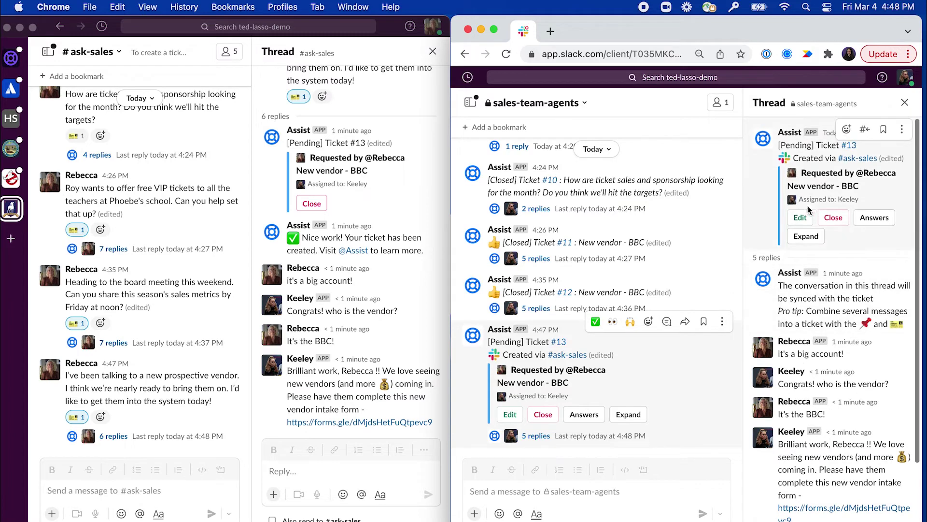
click(832, 218)
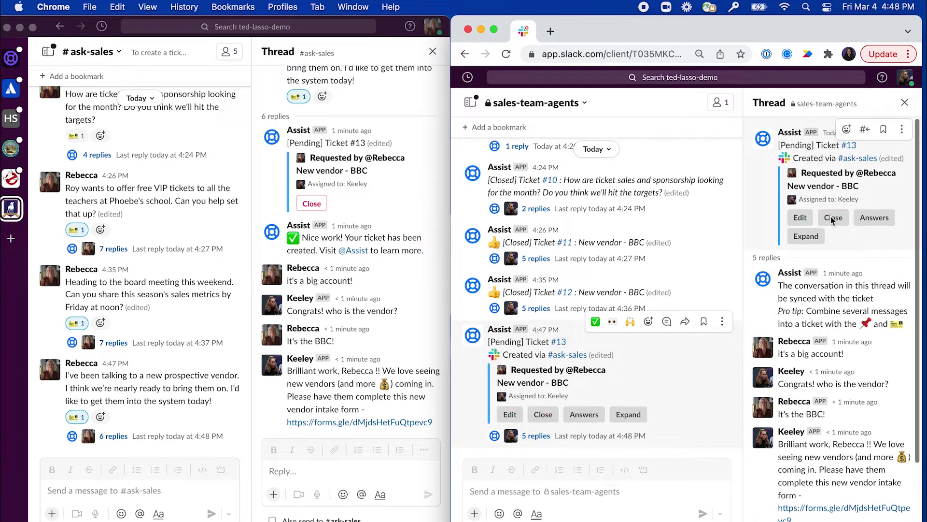
click(905, 103)
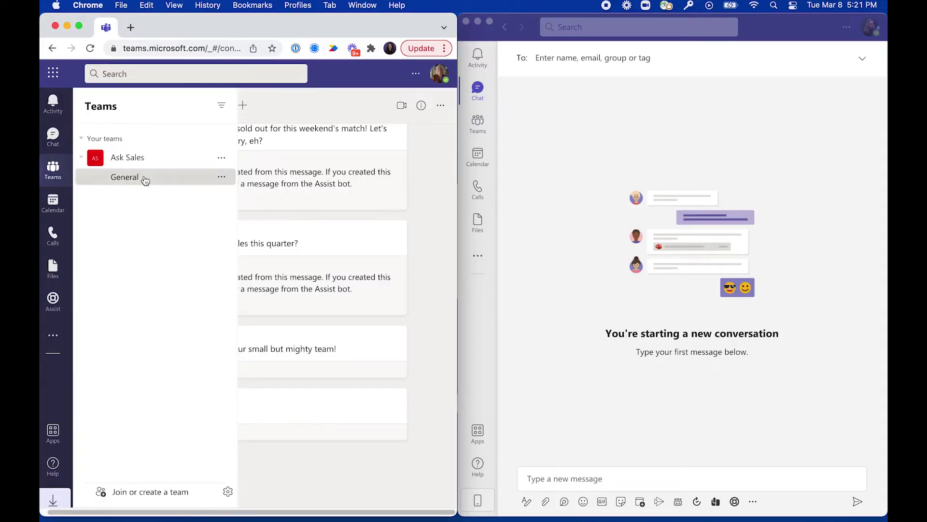
Step: In Microsoft Teams, post the prepared message about the new prospective vendor as a new conversation in the Ask Sales team's General channel
click(145, 180)
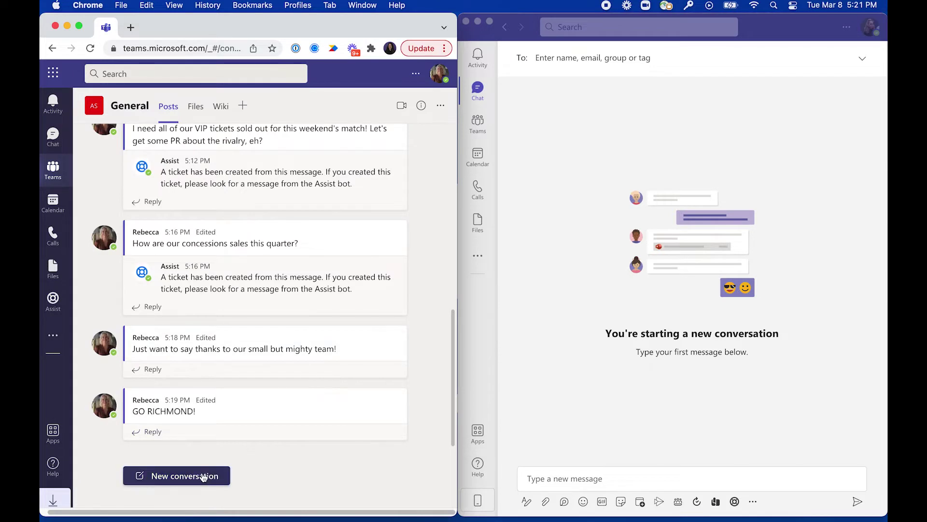
click(202, 476)
key(super+v)
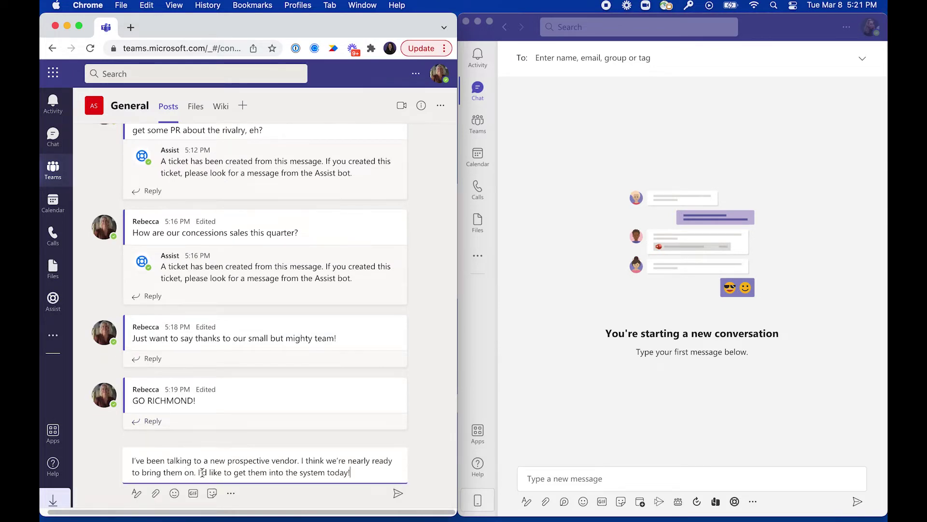
click(398, 495)
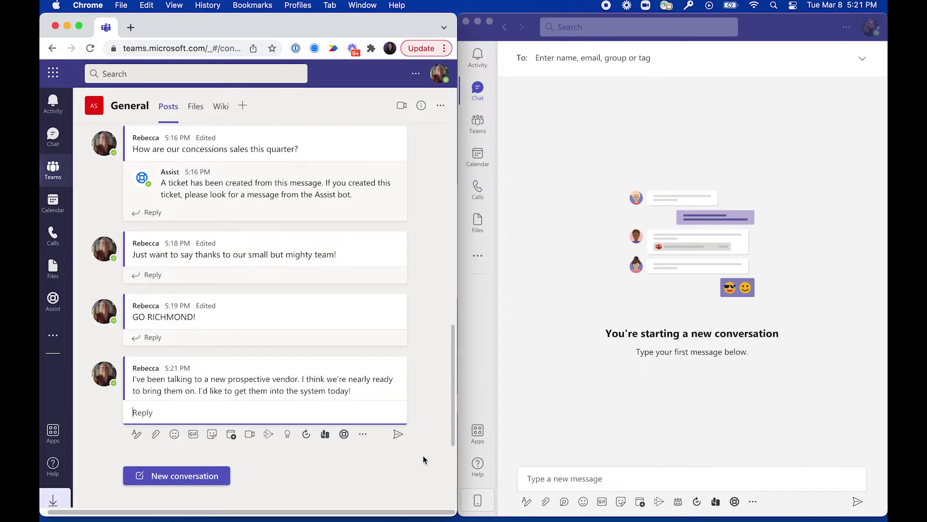
Step: Create an Assist ticket from the prospective vendor message in the General channel, with New Vendor Approval as the request type
click(396, 348)
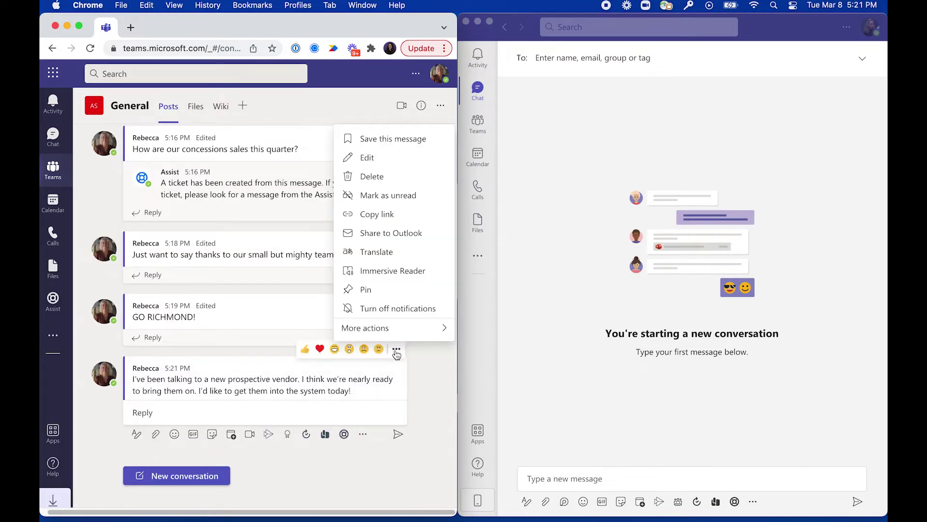
mouse_move(379, 333)
click(286, 330)
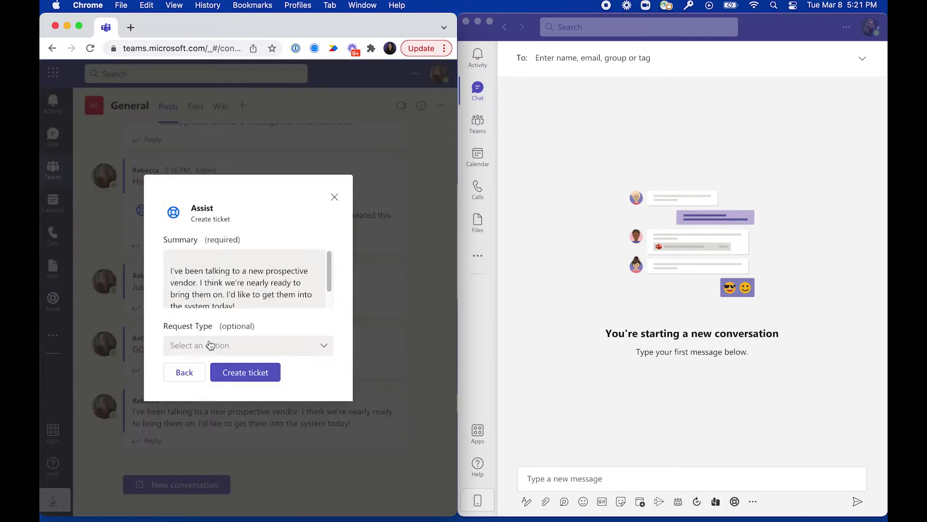
click(209, 344)
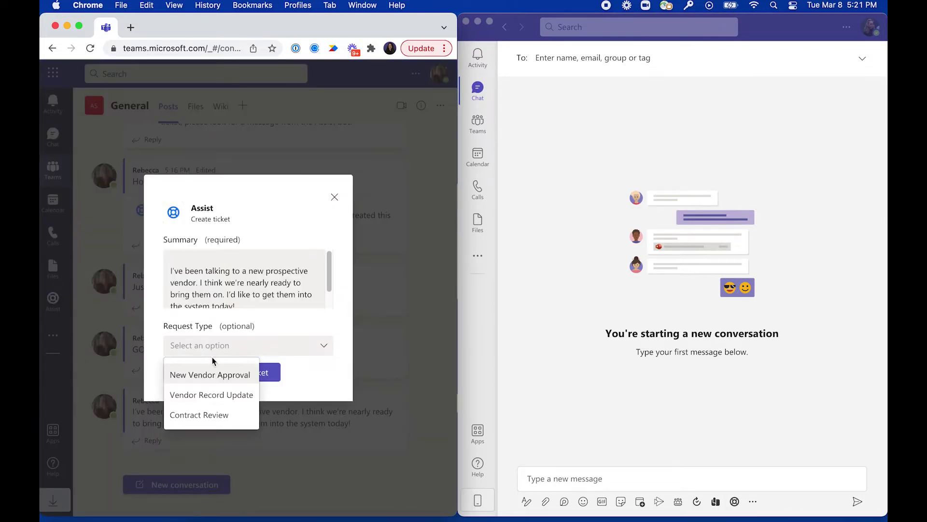
click(213, 376)
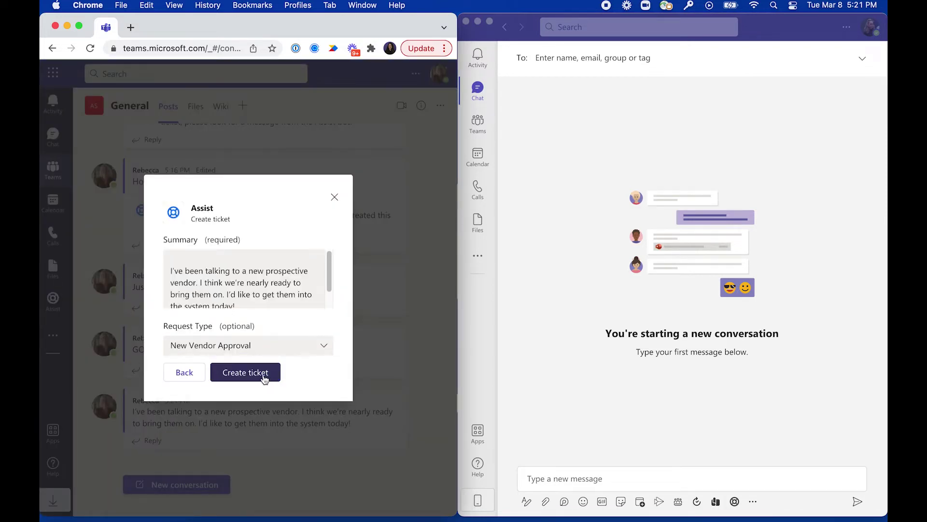
click(263, 374)
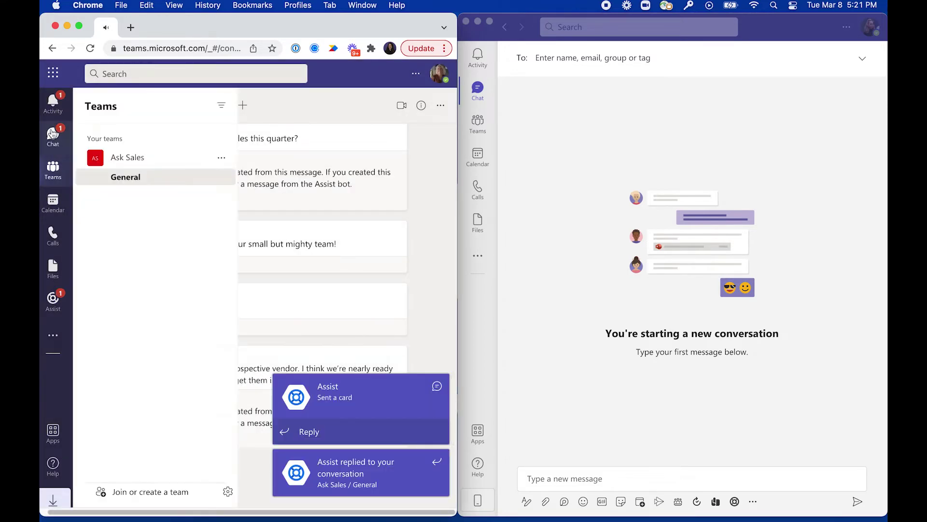
Step: View the new ticket in the requester's Assist chat and in the Sales Team Agents General channel of the agent's Teams window
click(55, 301)
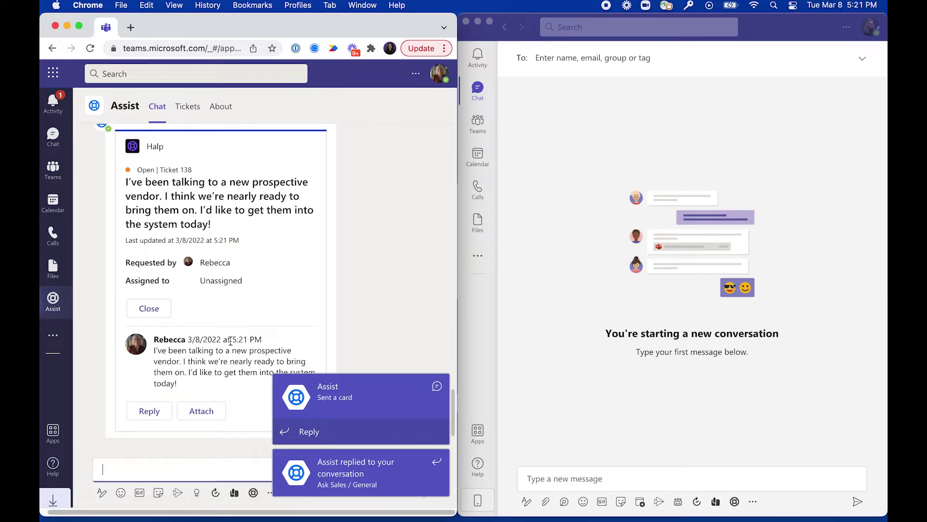
click(534, 316)
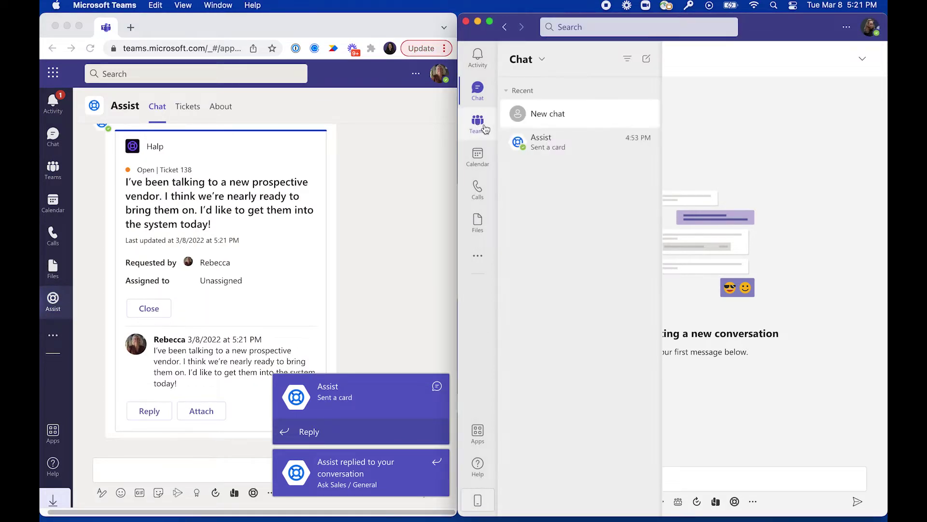
click(481, 128)
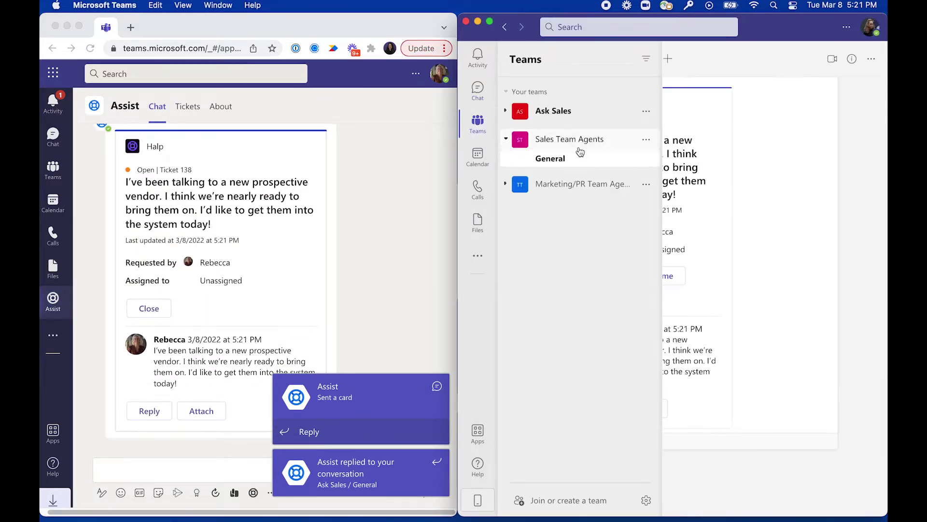
click(846, 253)
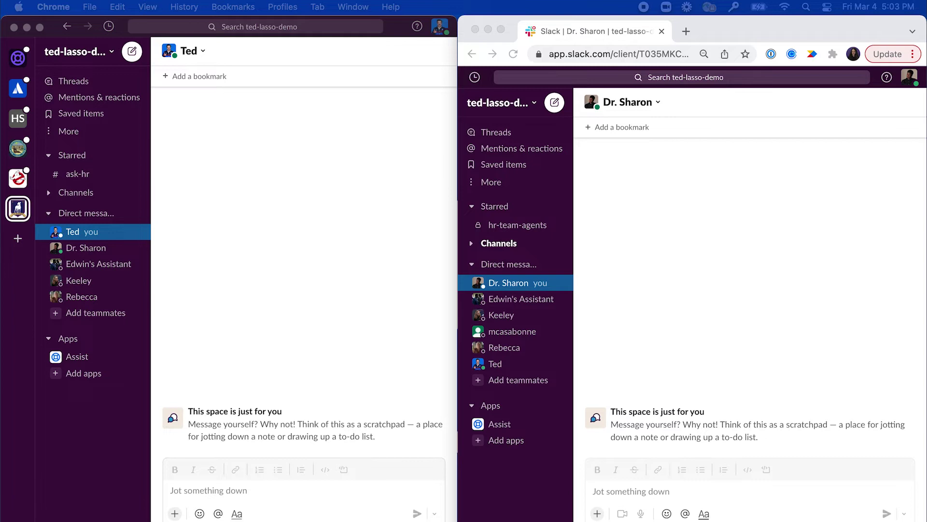
Step: Switch to the requester's Slack app and post in #ask-hr: "I need someone from your team to help me with something. Please and thank you kindly!"
click(71, 176)
click(72, 175)
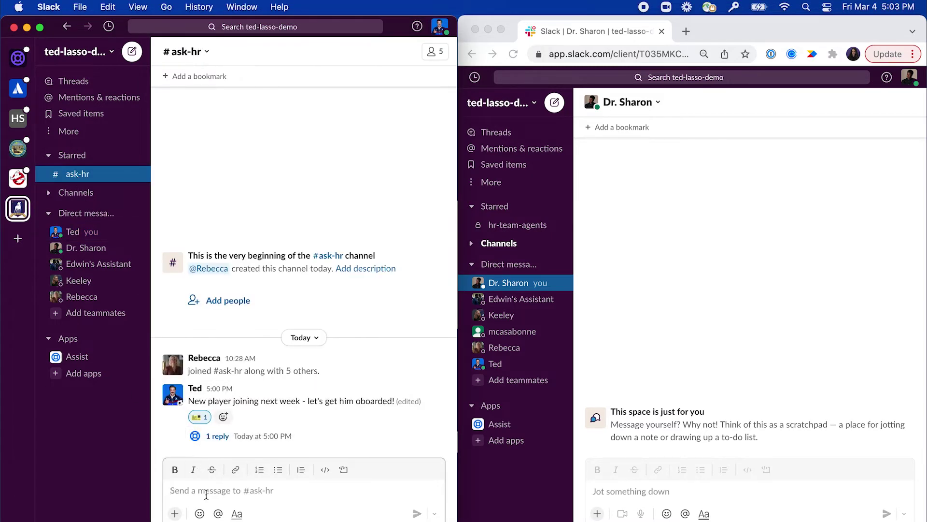
text(I need someone from your team to help me with something. Please and thank you kindly!)
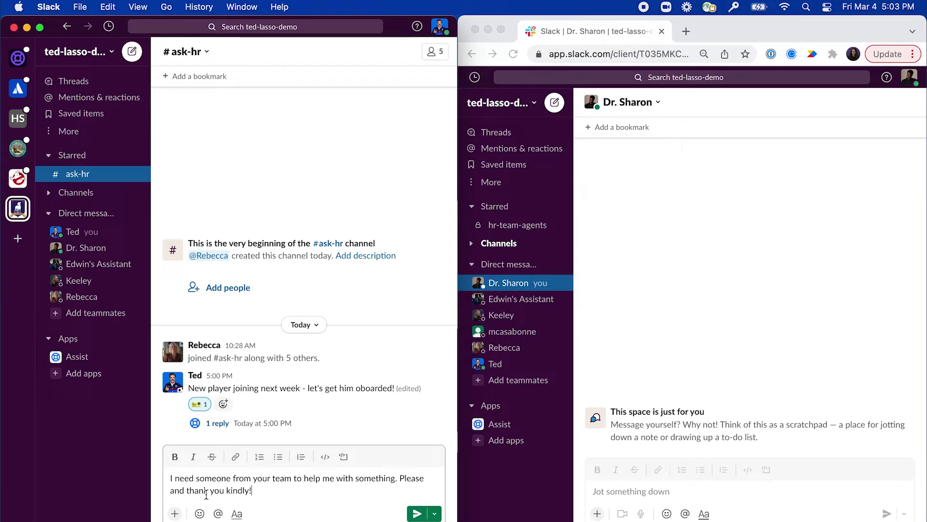
key(Return)
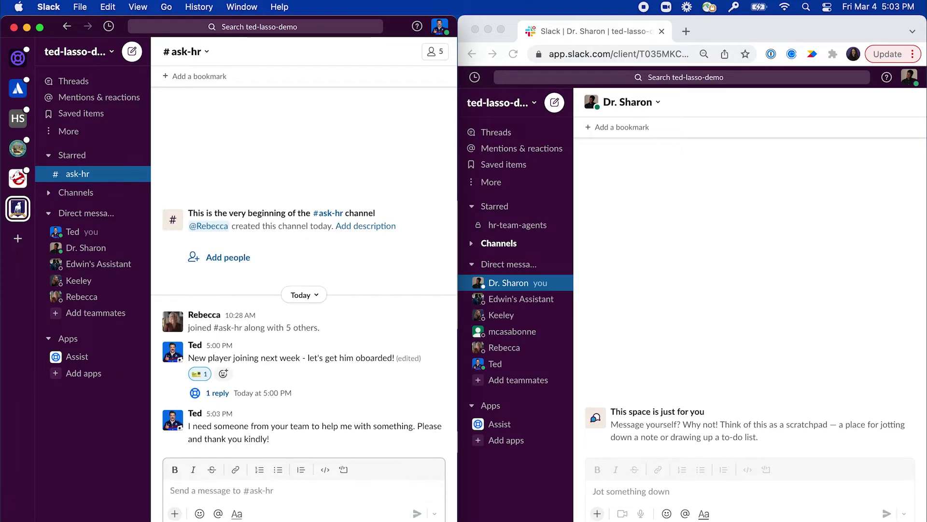
Step: Add the ticket emoji reaction to the new #ask-hr message and choose the HR Team's 1:1 Appointment form
mouse_move(315, 419)
click(363, 406)
text(tick)
key(Return)
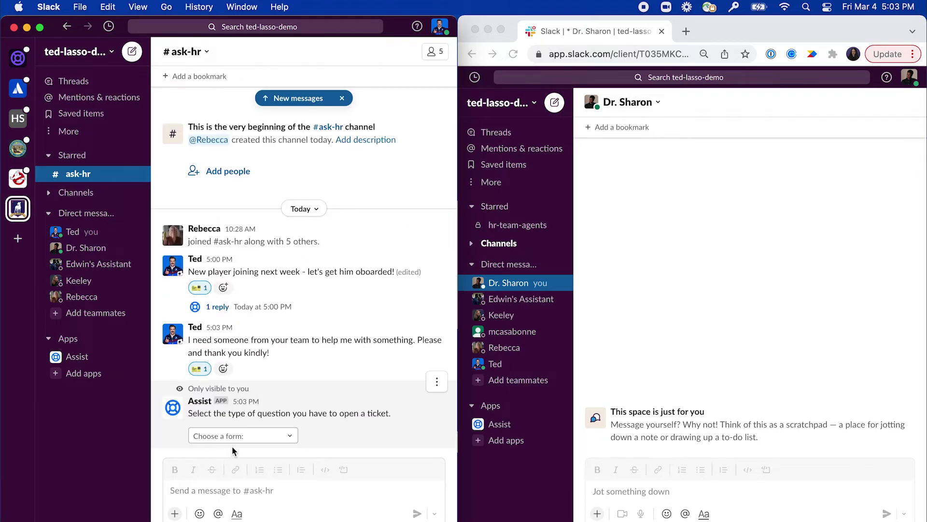
click(287, 436)
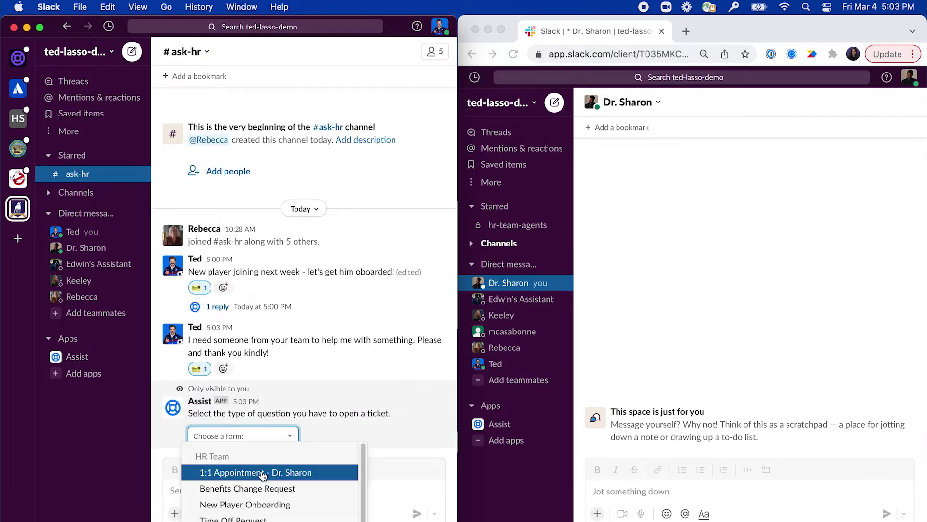
click(263, 469)
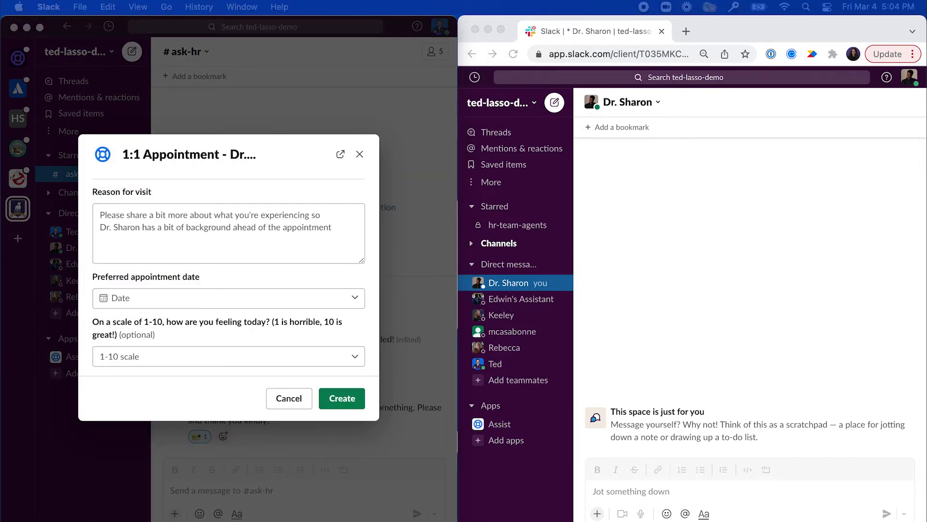
Step: Create the appointment ticket with reason "oh, you know, this, that and the other thing!", preferred date March 7th, 2022 and feeling rating 10
click(161, 247)
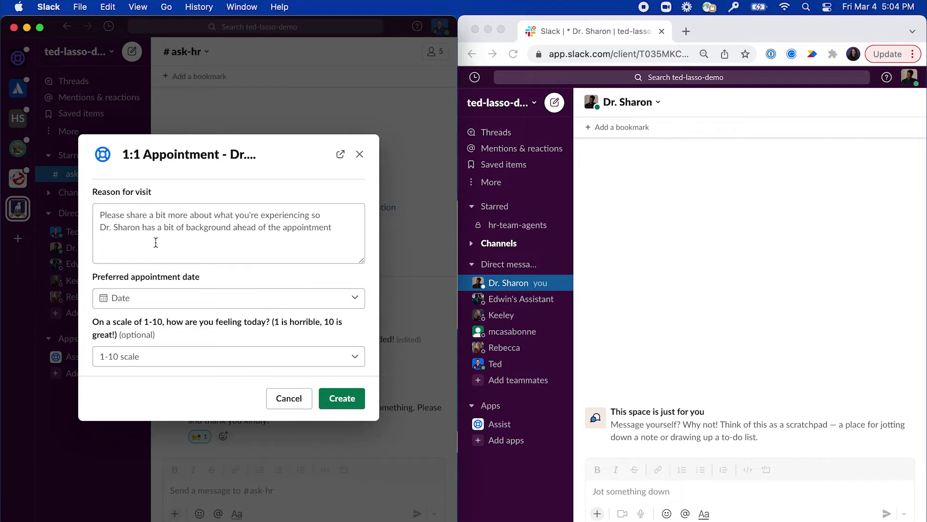
text(oh, you know, this, that and the other thing!)
click(164, 301)
click(220, 396)
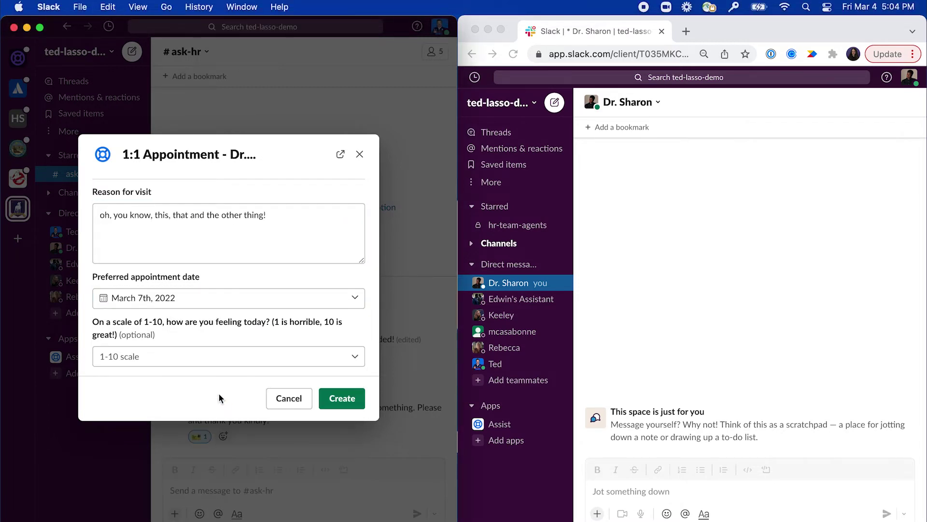
click(173, 356)
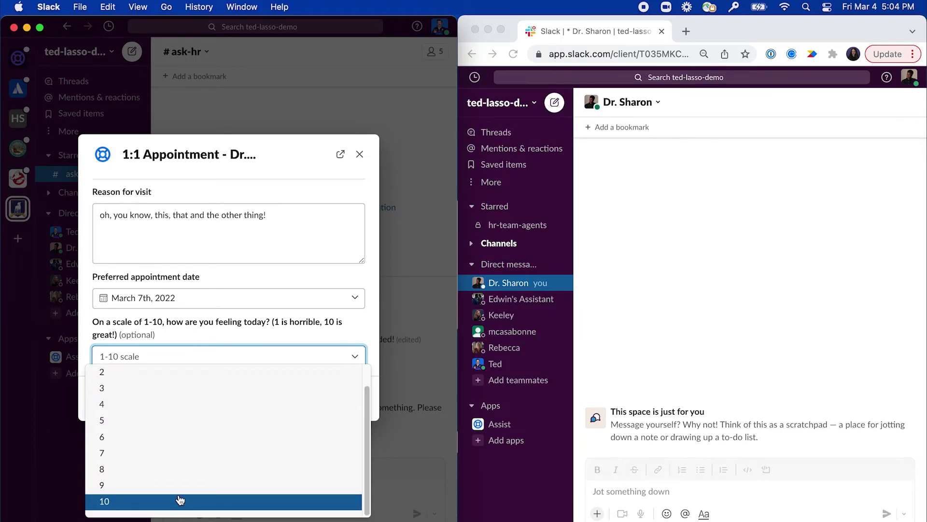
click(180, 502)
click(343, 399)
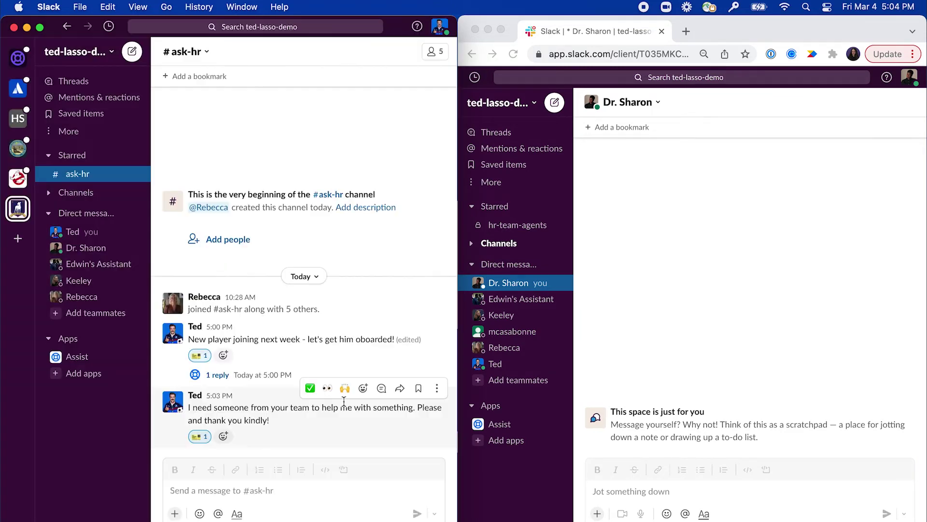
Step: Check Assist's thread reply to the help message in #ask-hr, and view the new ticket's thread in the Assist app messages
click(217, 436)
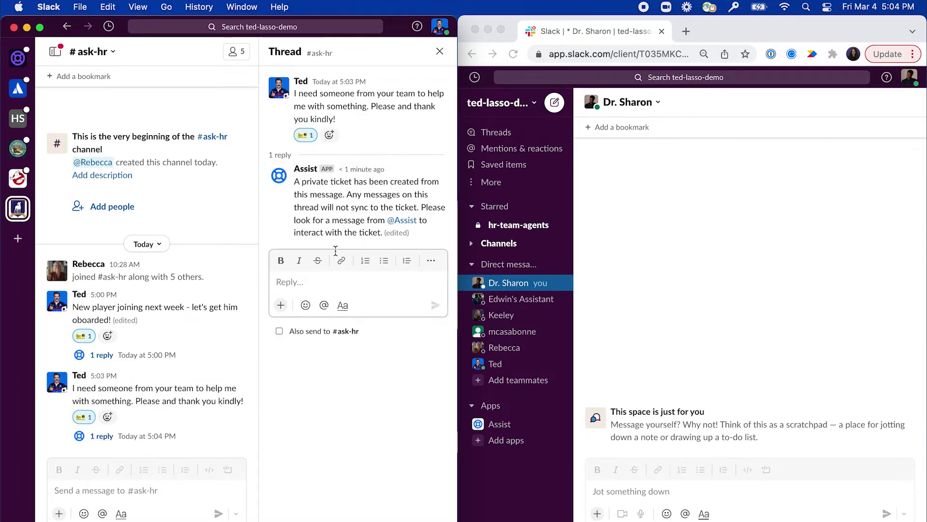
click(440, 52)
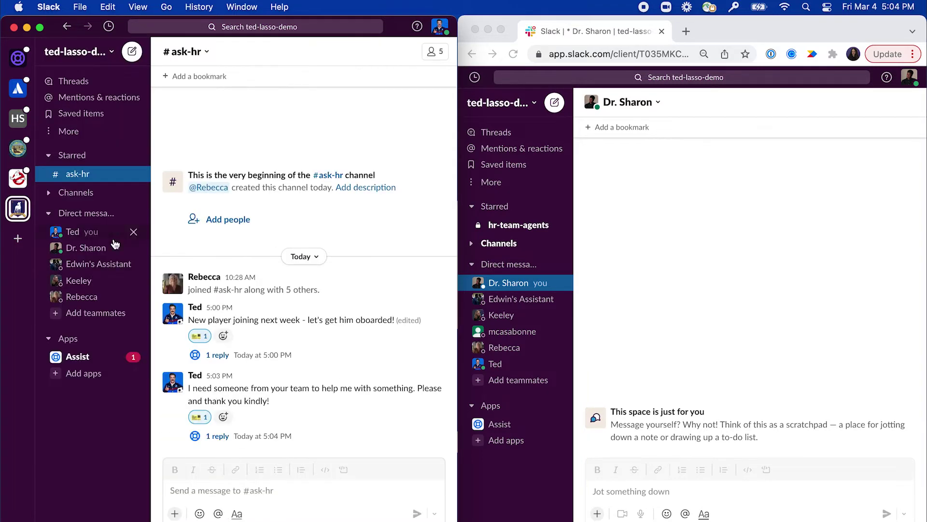
click(86, 356)
click(219, 437)
Step: In the agent's Chrome window, take ownership of Ticket #15 in the hr-team-agents channel and open its thread
click(610, 300)
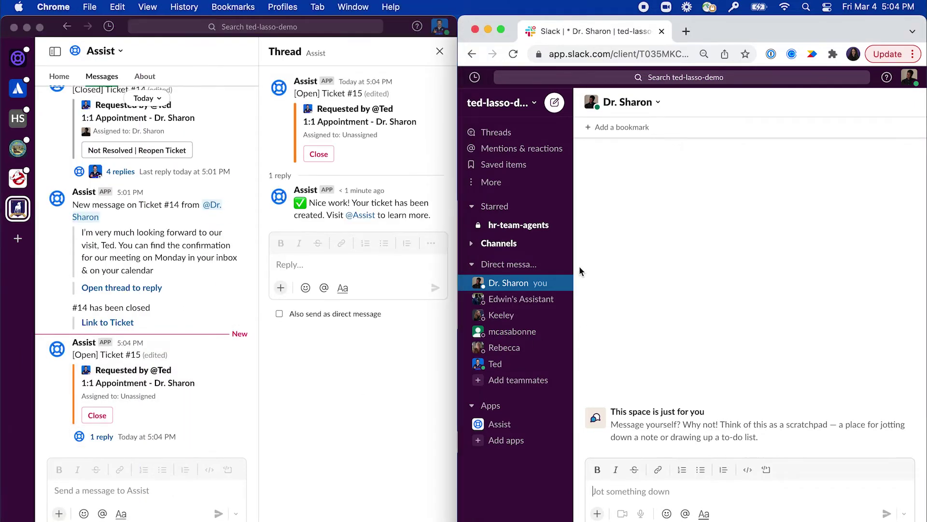
click(523, 225)
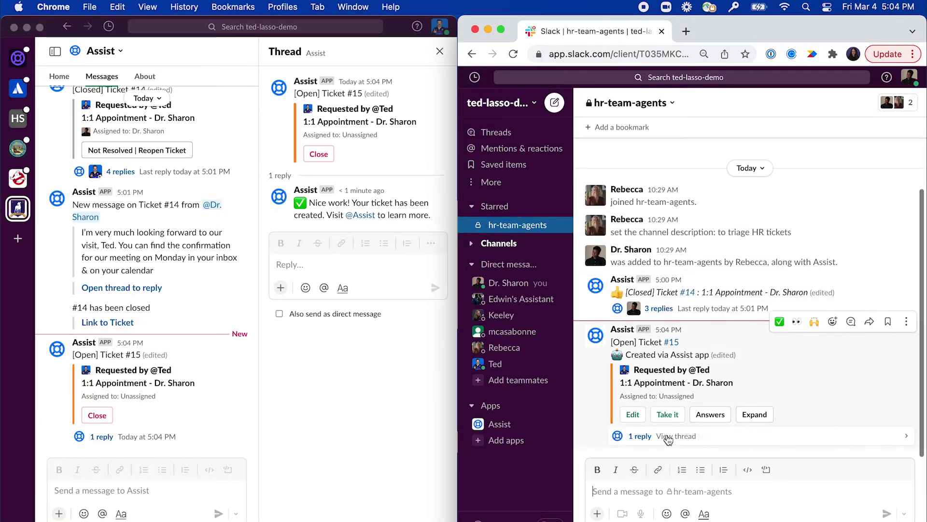
click(665, 415)
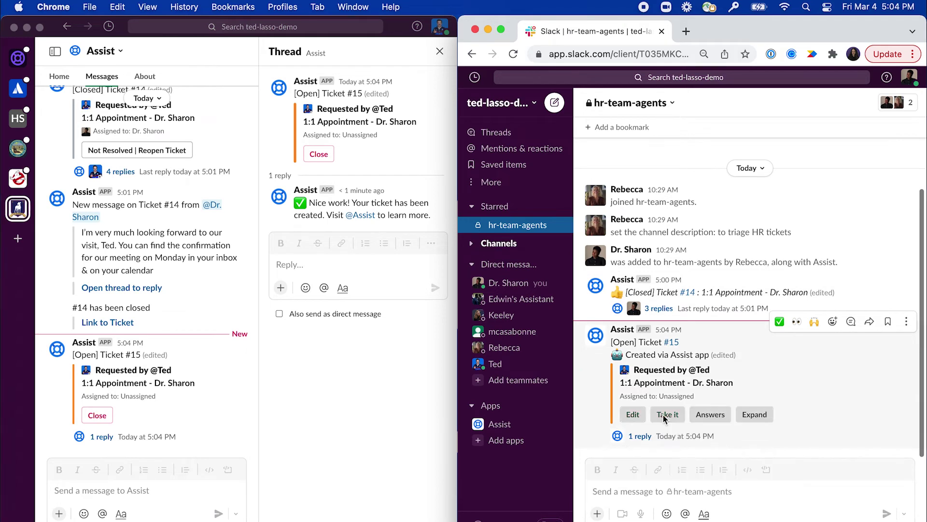
click(638, 436)
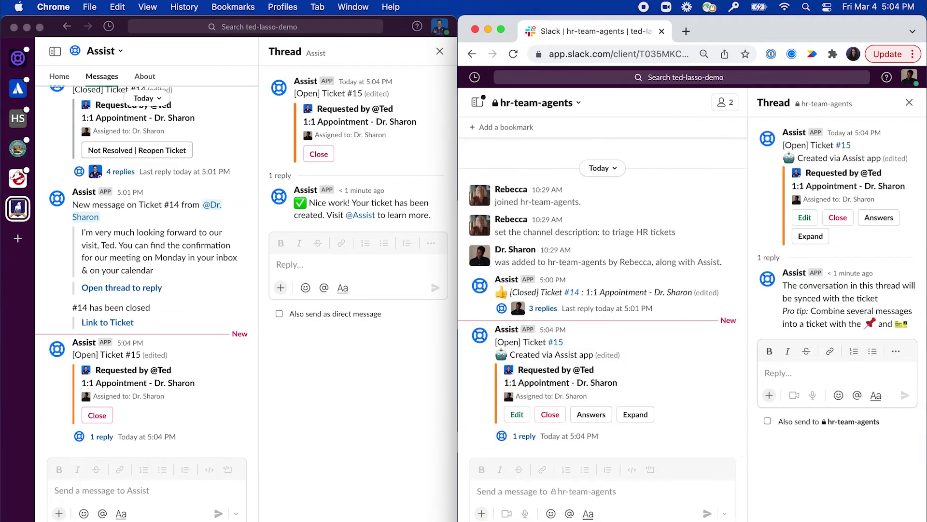
Step: Reply in the ticket thread that you look forward to the visit and that Monday's meeting confirmation is in the requester's inbox and calendar
click(782, 380)
text(I'm very much looking forward to our visit, Ted. You can find the confirmation for our meeting on Monday in your inbox & on your calendar)
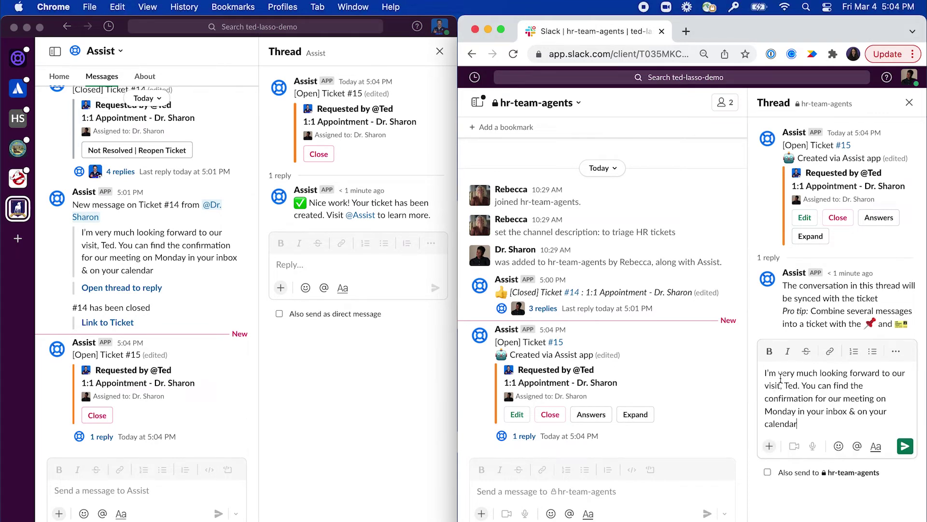
click(905, 446)
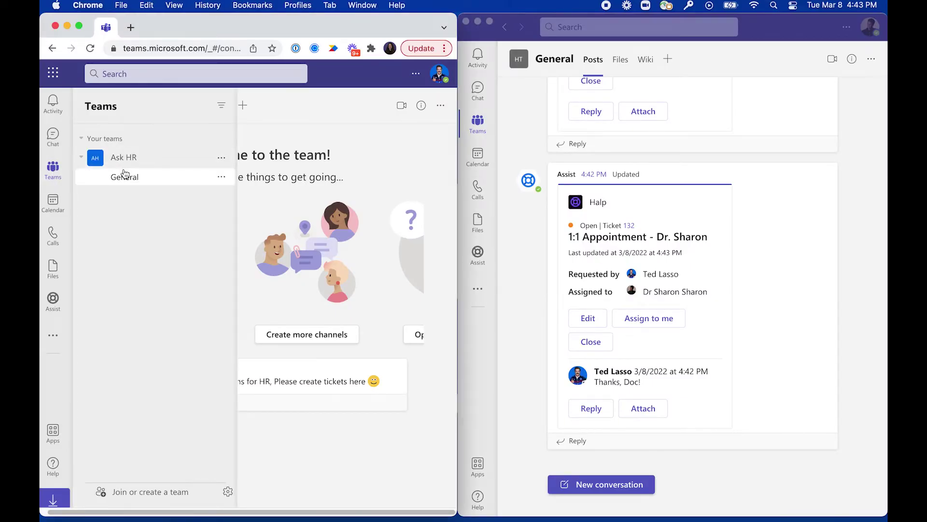
Step: In the requester's Microsoft Teams window, start an Assist request from the Ask HR General channel using the 1:1 Appointment form
click(125, 176)
click(173, 477)
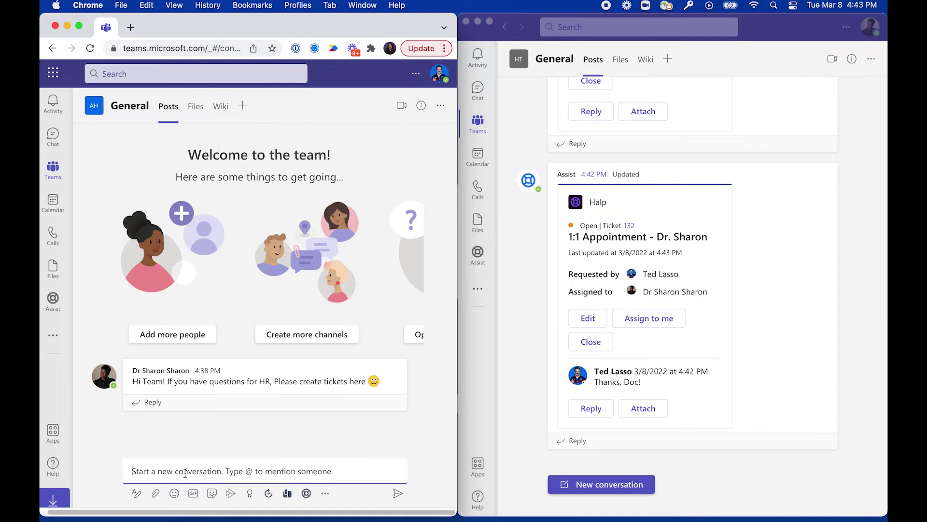
click(305, 494)
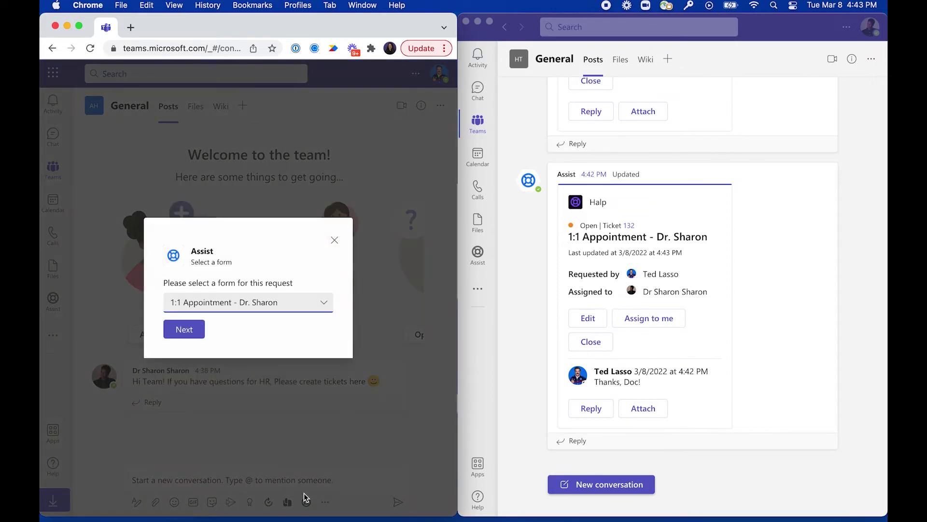
click(322, 305)
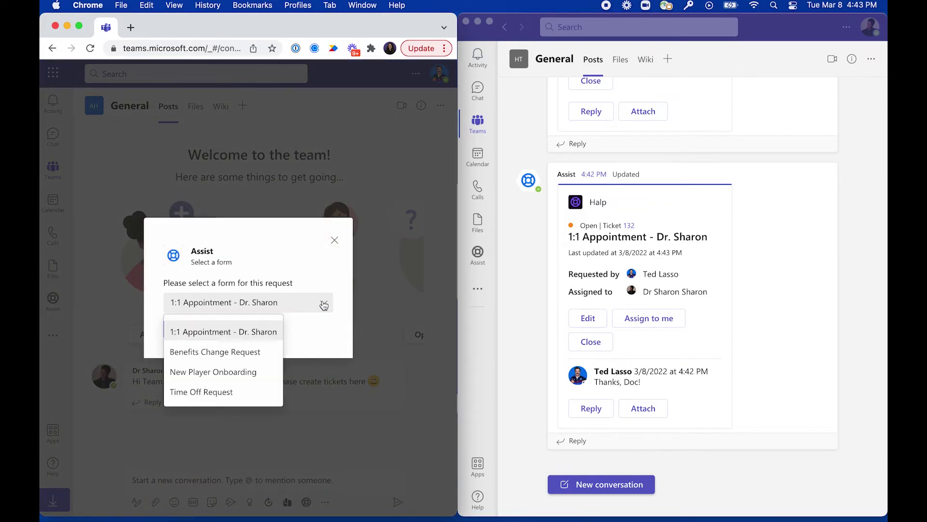
click(246, 332)
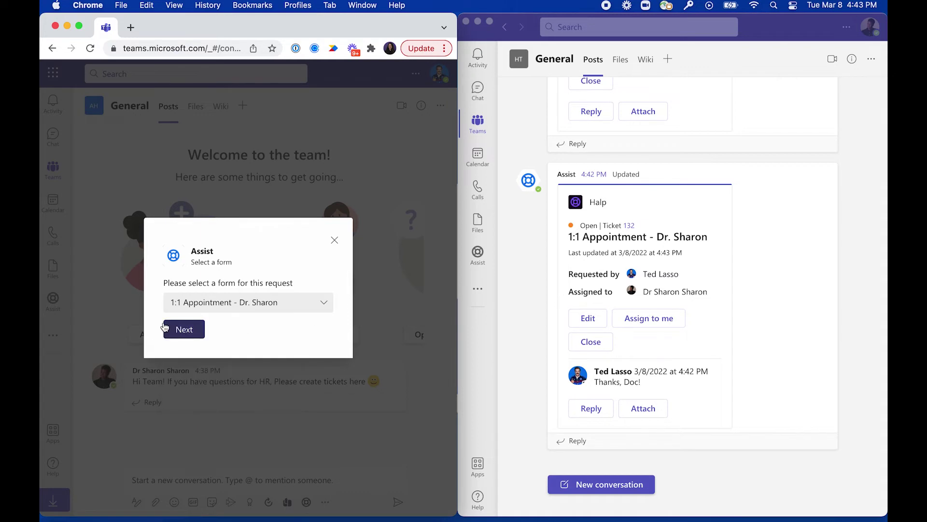
click(184, 328)
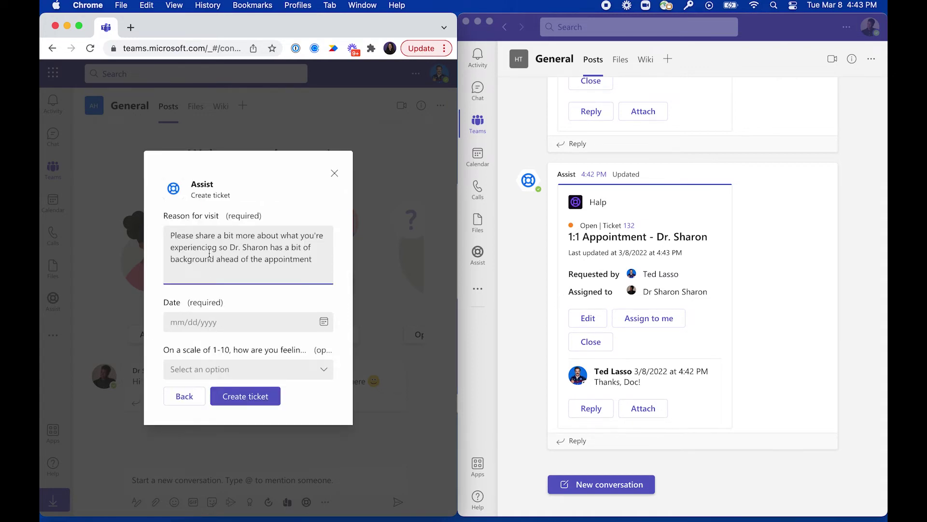
Step: Create the ticket with reason "oh, you know, this, that and the other thing!", date Mar 9, 2022 and feeling rating 4
text(oh, you know, this, that and the other thing!)
click(206, 322)
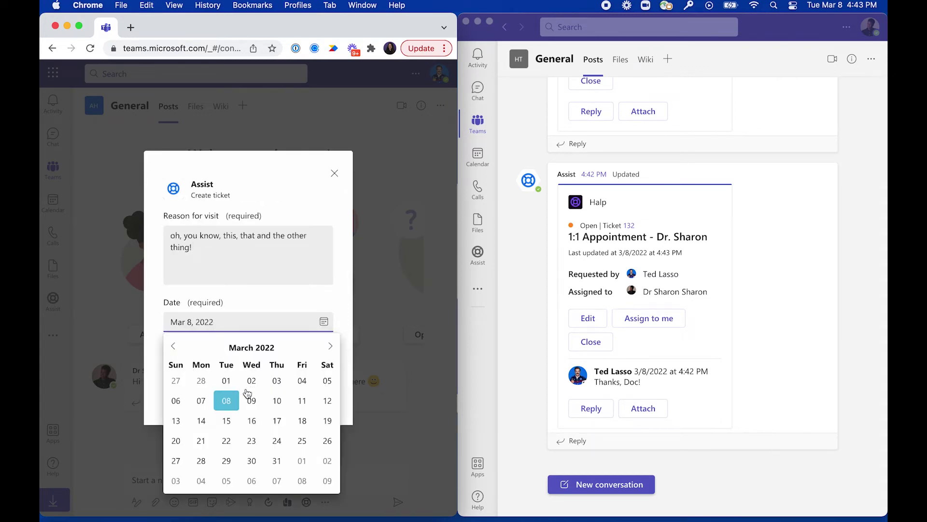
click(250, 400)
click(225, 371)
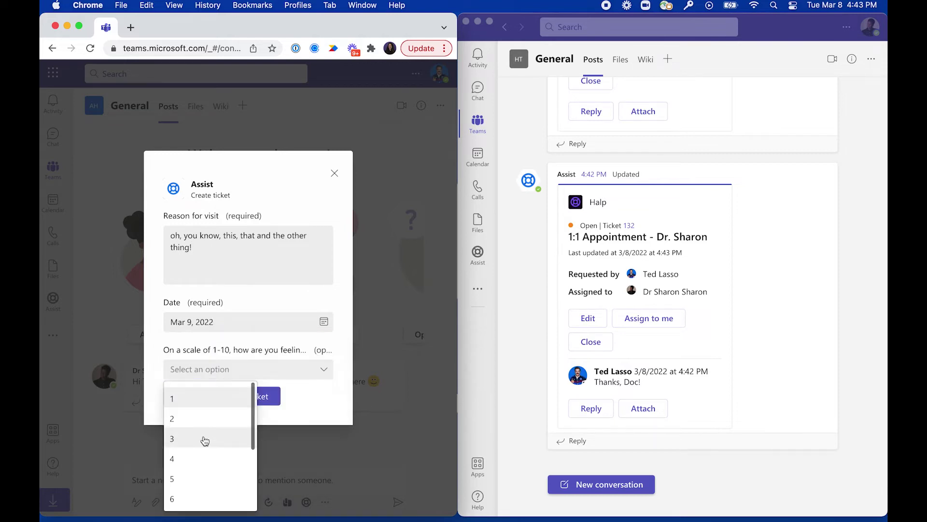
click(198, 458)
click(247, 398)
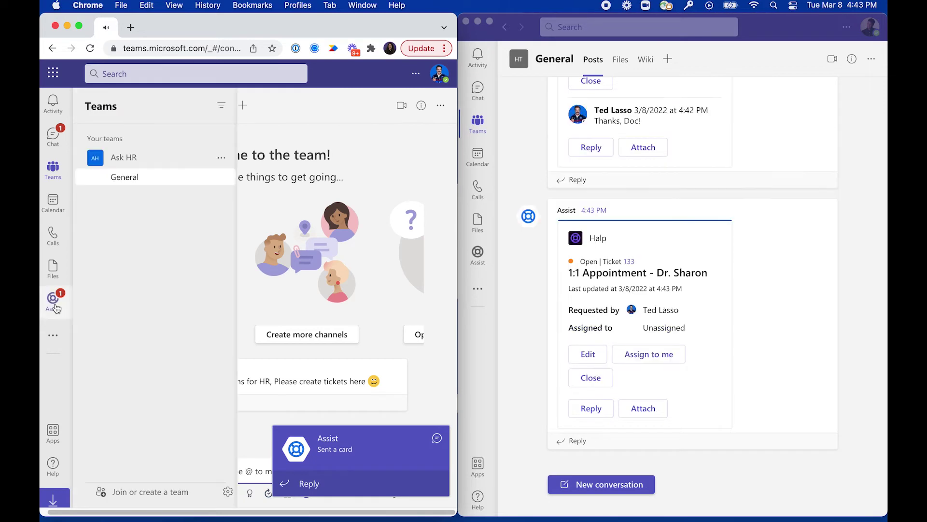
Step: Check the new ticket in the requester's Assist chat, and assign the 1:1 Appointment ticket to the agent in the agent's Teams window
click(53, 298)
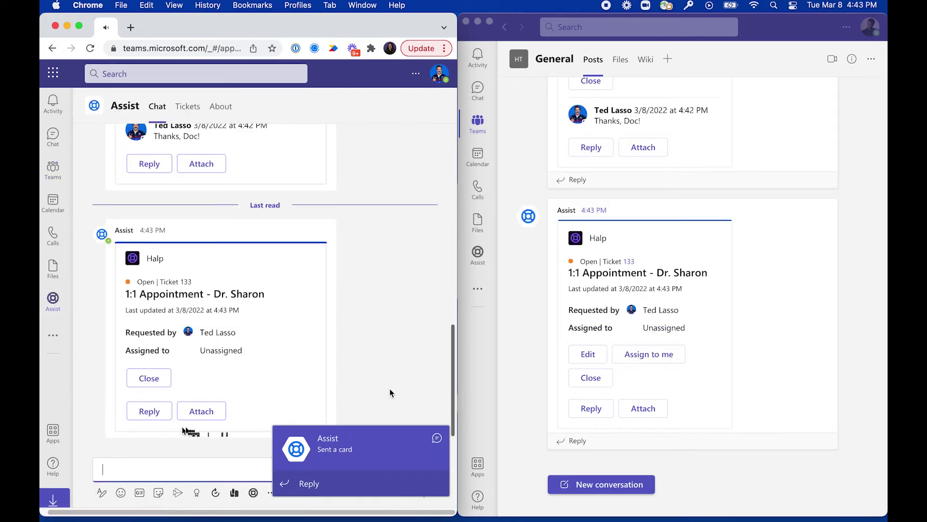
click(538, 329)
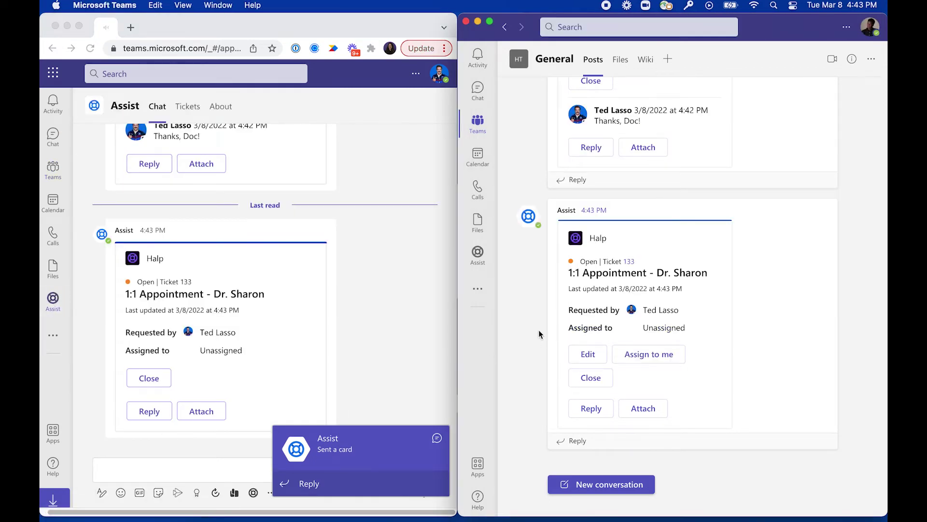
click(639, 358)
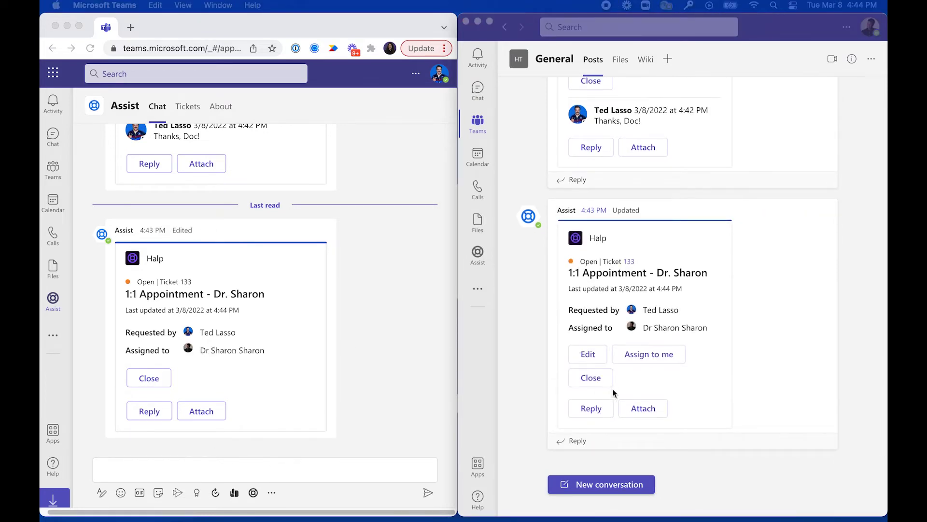
Step: Reply on the 1:1 Appointment ticket that you look forward to the visit and that Monday's meeting confirmation is in the requester's inbox
click(618, 391)
click(597, 409)
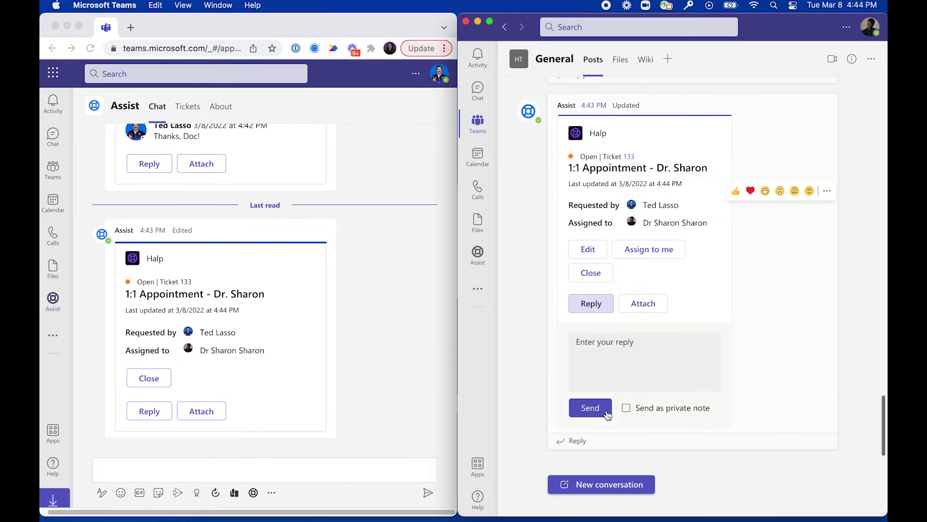
click(604, 362)
text(I'm very much looking forward to our visit, Ted. You can find the confirmation for our meeting on Monday in your inbox & on your calendar)
click(594, 408)
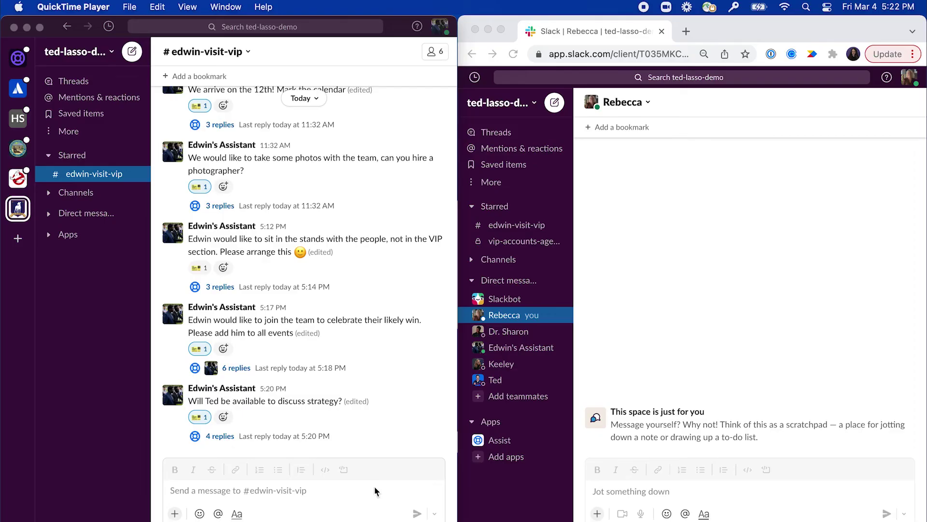
Step: In the VIP client's Slack window, post in edwin-visit-vip asking whether a 1:1 meeting with a player can be arranged while in town
click(376, 492)
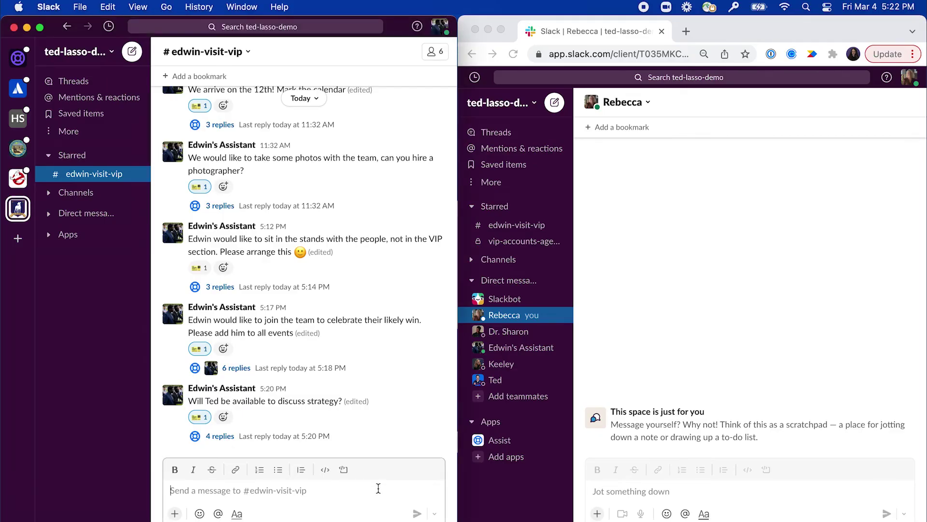
text(Edwin would like to request a 1:1 meeting with Sam Obisanya while in town. Can that be arranged?)
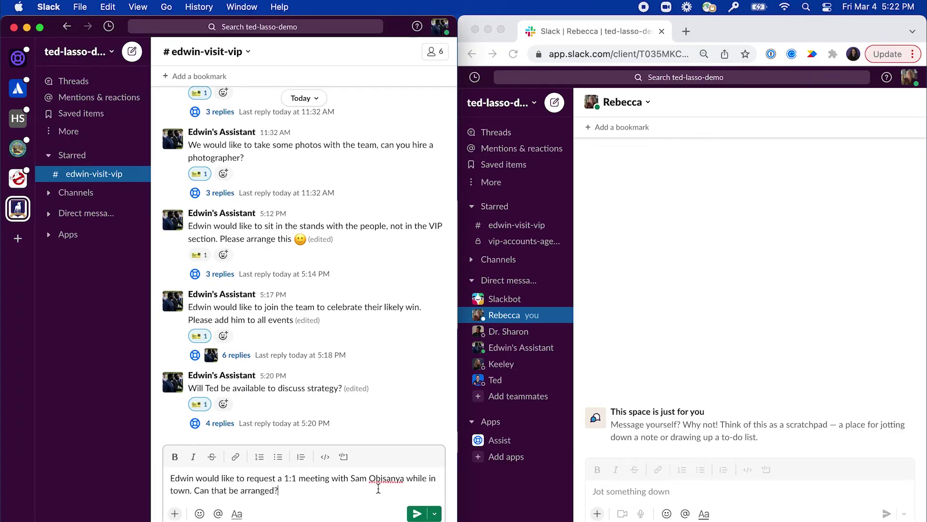
click(425, 514)
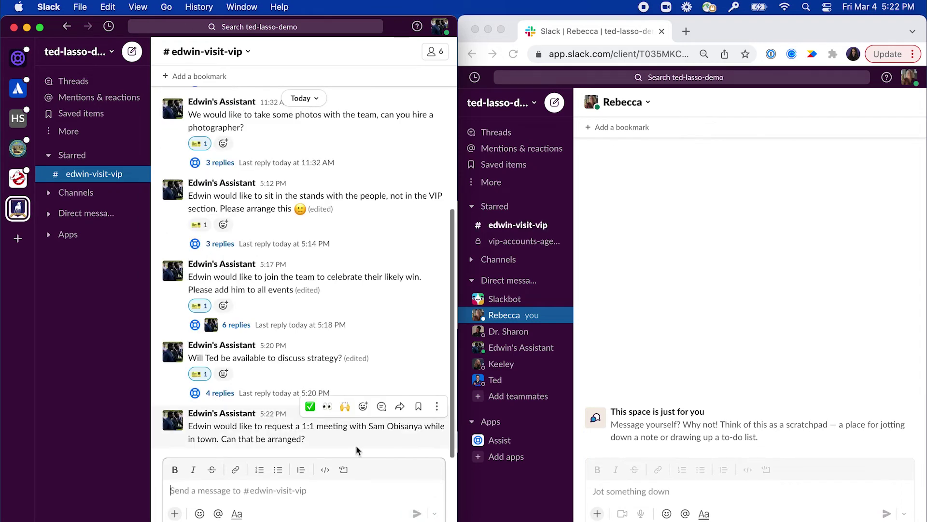
Step: Turn the 1:1 meeting message into an Assist ticket with the ticket emoji reaction and open its thread
click(364, 407)
click(255, 224)
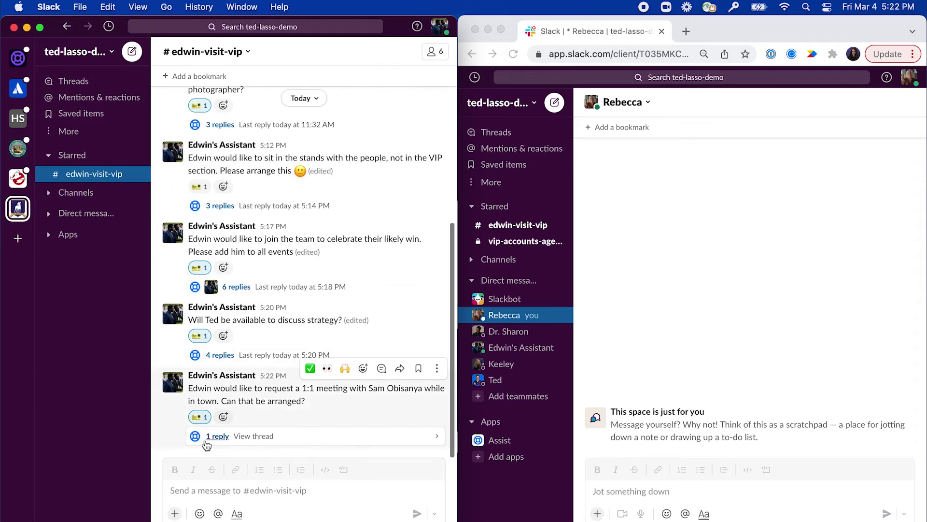
click(208, 442)
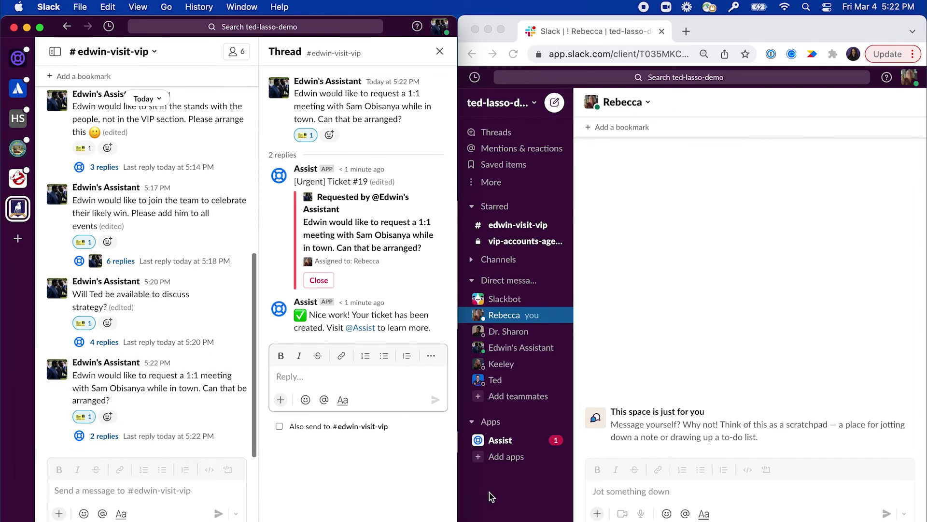
Step: In the agent's Chrome window, check the Assist assignment notification and open the Ticket #19 thread in vip-accounts-agents
click(595, 494)
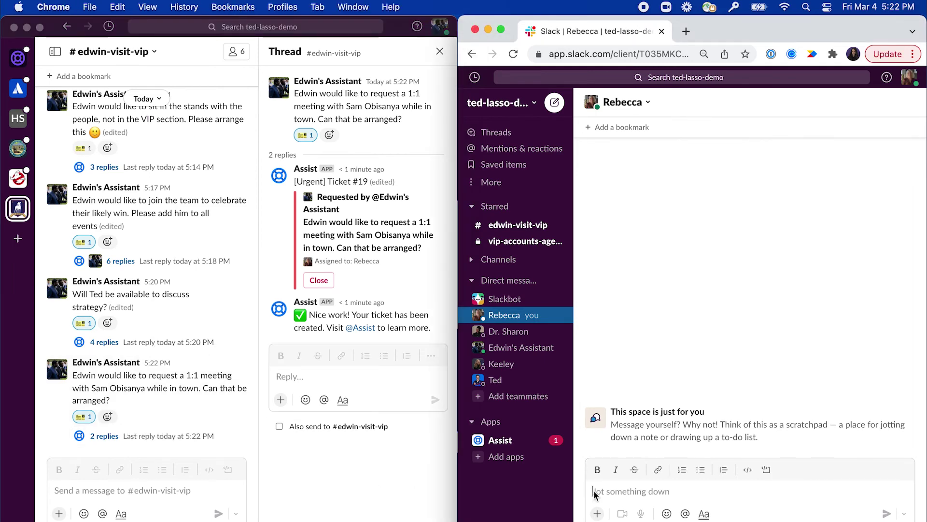
click(513, 444)
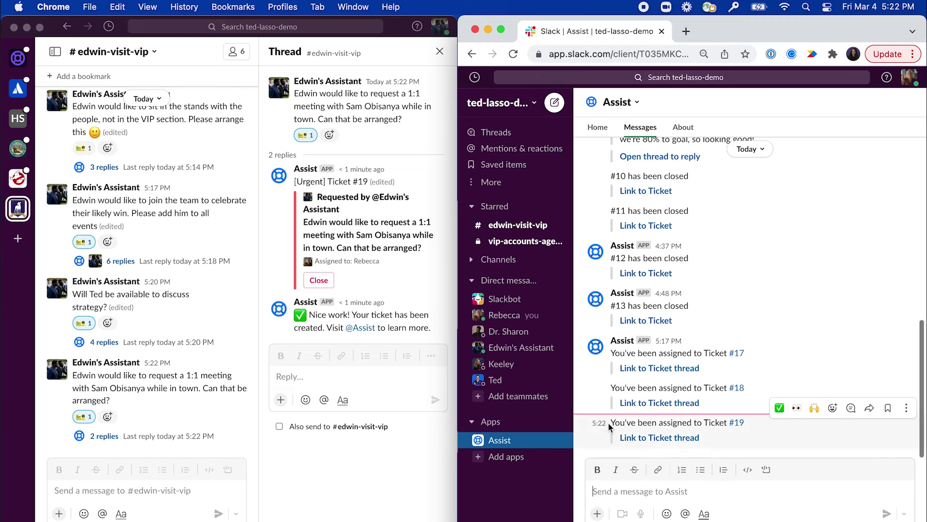
click(496, 242)
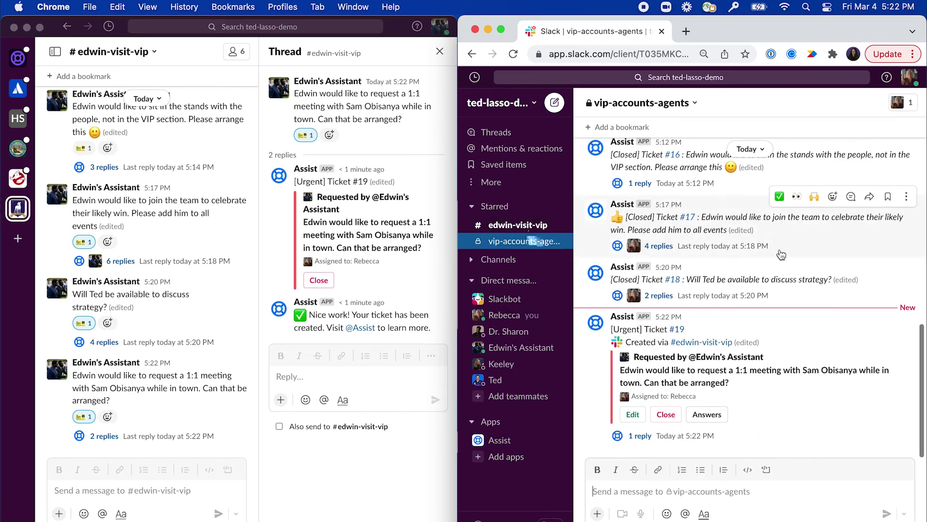
click(639, 436)
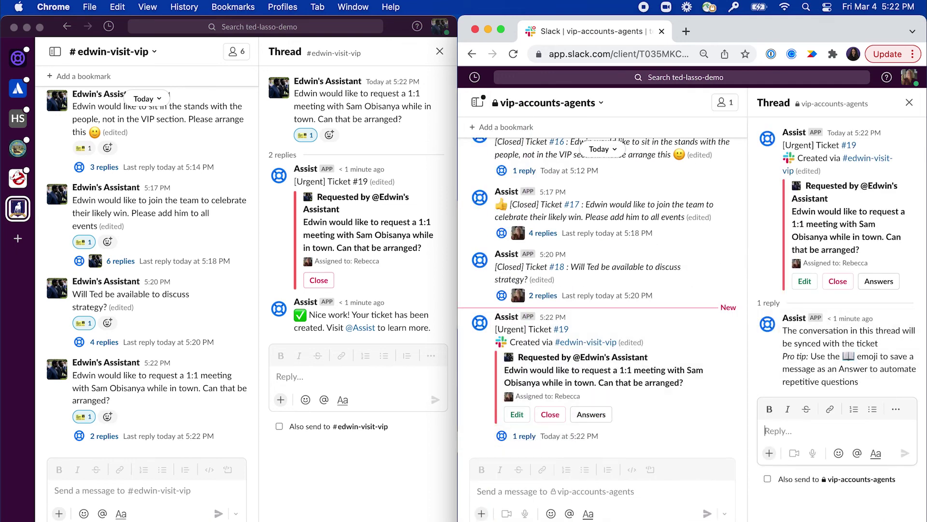
Step: Reply in the agent's Ticket #19 thread that yes, absolutely, the meeting can take place in your office upon arrival
key(super+Tab)
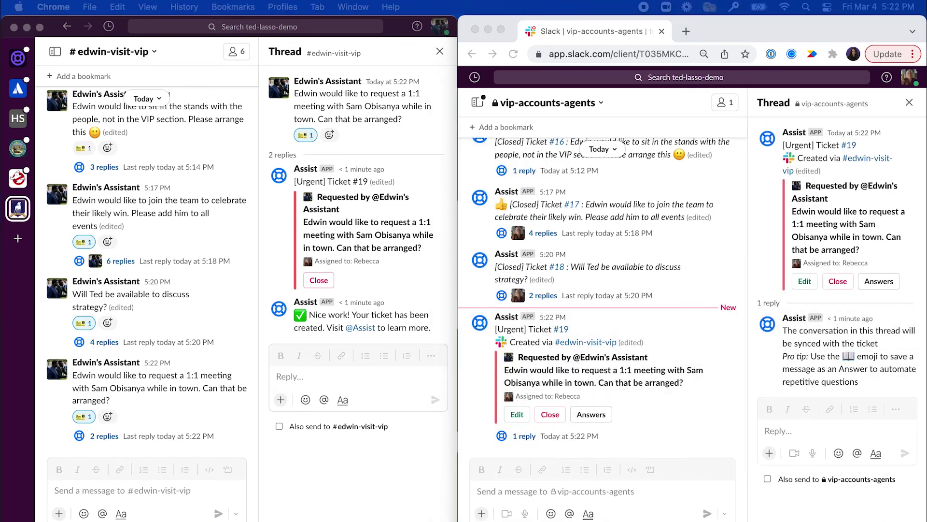
click(779, 462)
text(Yes, absolutely! Upon arrival, you can meet with Sam in my office)
key(Return)
Step: From the client's Slack thread, reply "That will do. Many thanks! We will arrive by helicopter at 12 noon tomorrow."
key(super+Tab)
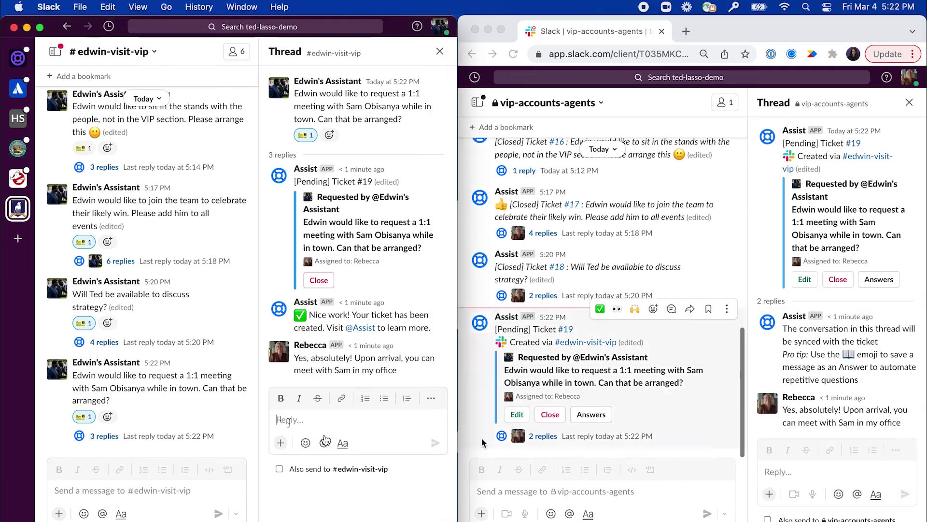
text(That will do. Many thanks! We will arrive by helicopter at 12 noon tomorrow.)
click(437, 465)
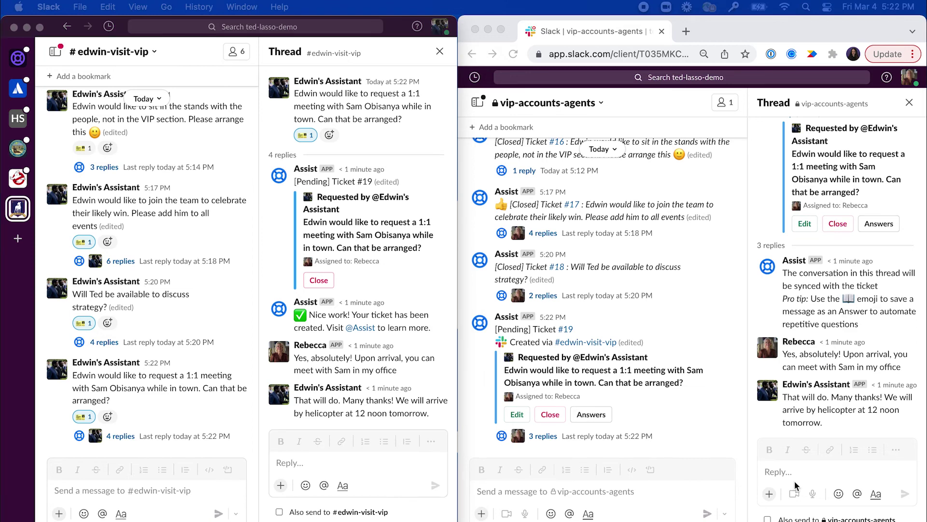
Step: Reply from the agent's thread "We cannot wait! Going to close out this request for now. Cheers!"
key(super+Tab)
text(We cannot wait! Going to close out this request for now. Cheers!)
key(Return)
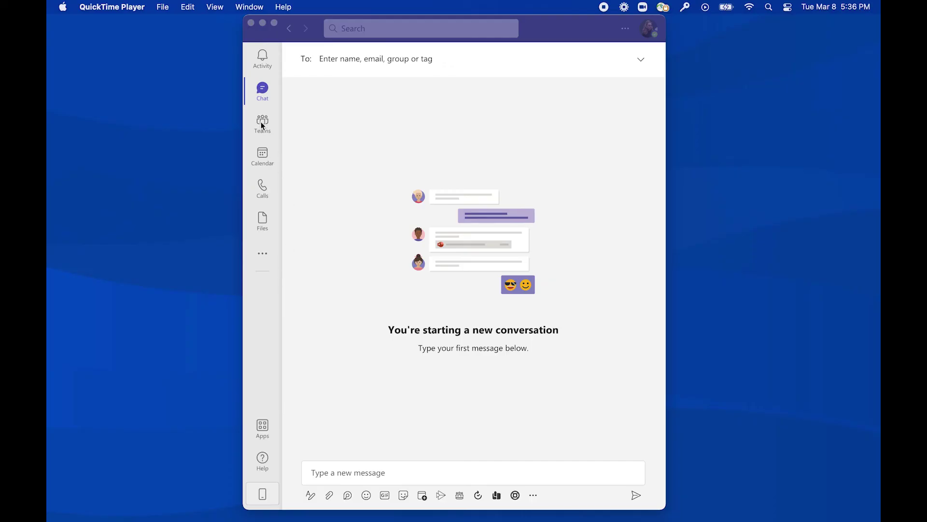
Step: In Microsoft Teams, open the team's General channel and examine the pub celebration ticket's assignee and automatic reply
click(262, 124)
click(262, 124)
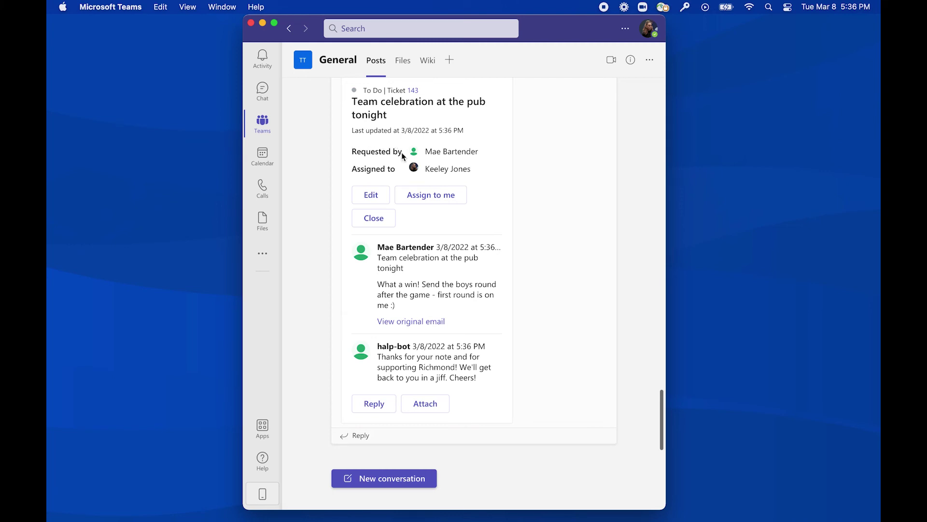
mouse_move(402, 155)
mouse_down()
mouse_move(352, 152)
mouse_move(371, 170)
mouse_move(395, 171)
mouse_up()
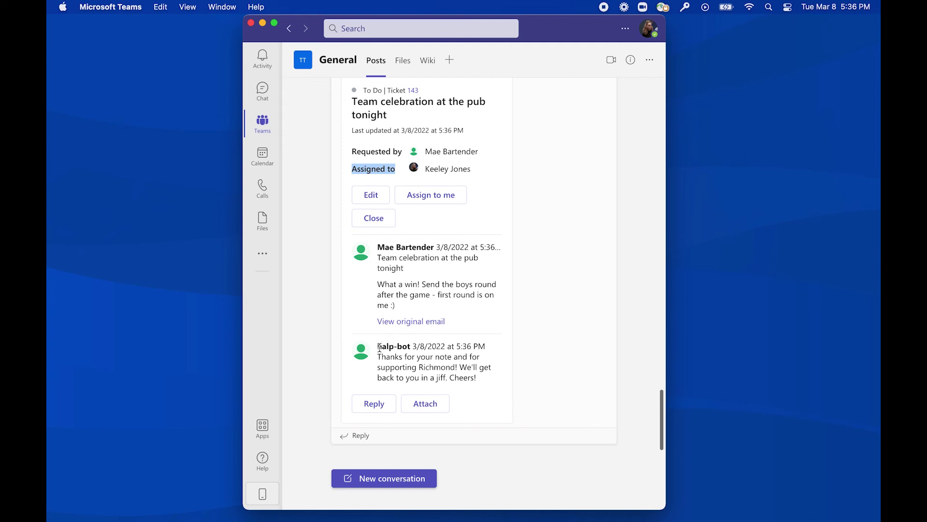
drag(378, 347, 489, 385)
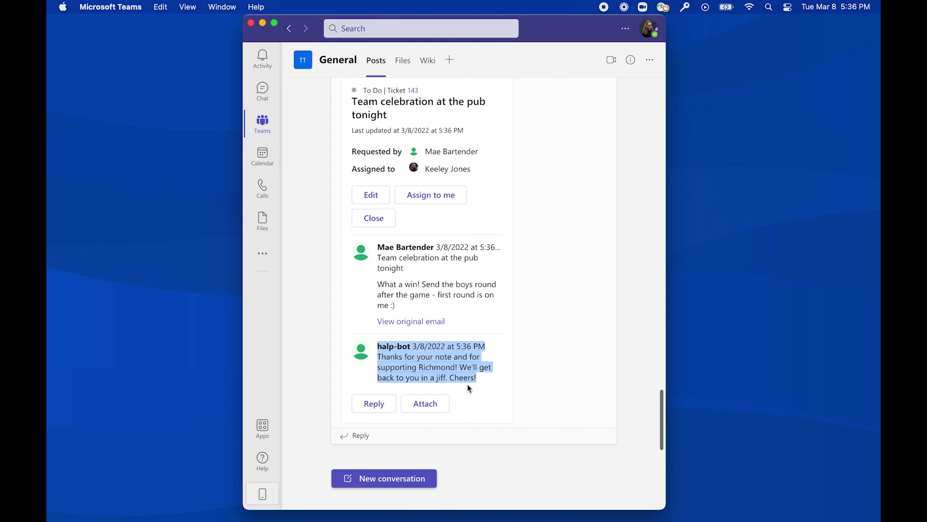
Step: Reply on the pub celebration ticket, thanking the sender and adding "We would love to!", and try to close the ticket
click(375, 403)
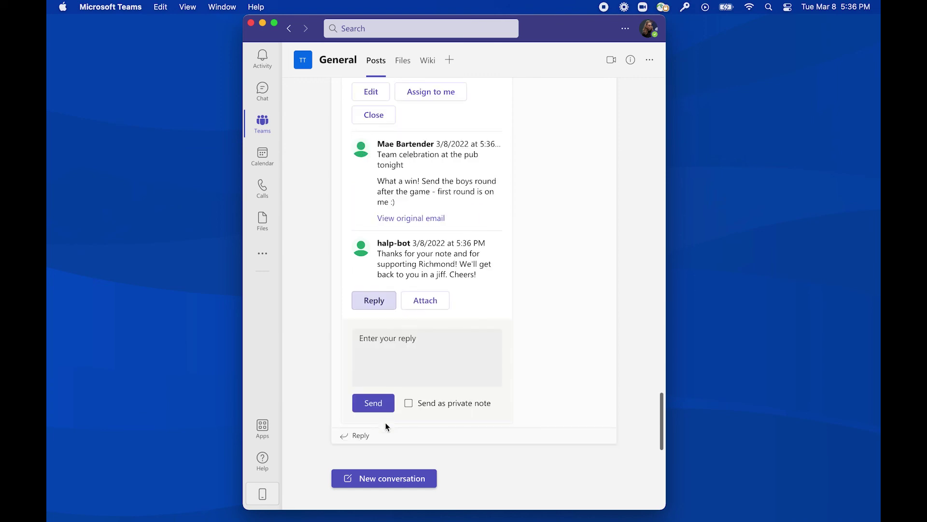
text(Thanks, Mae! We would love to!)
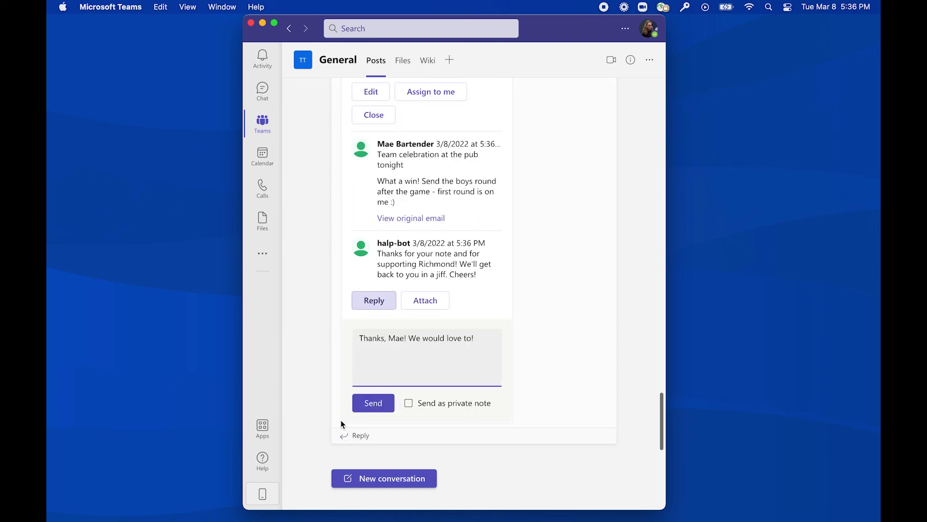
click(368, 404)
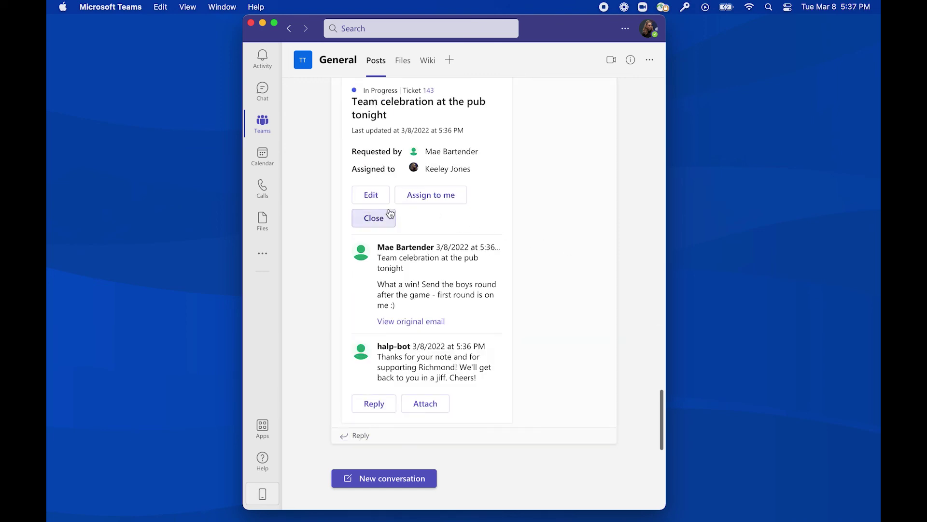
click(383, 215)
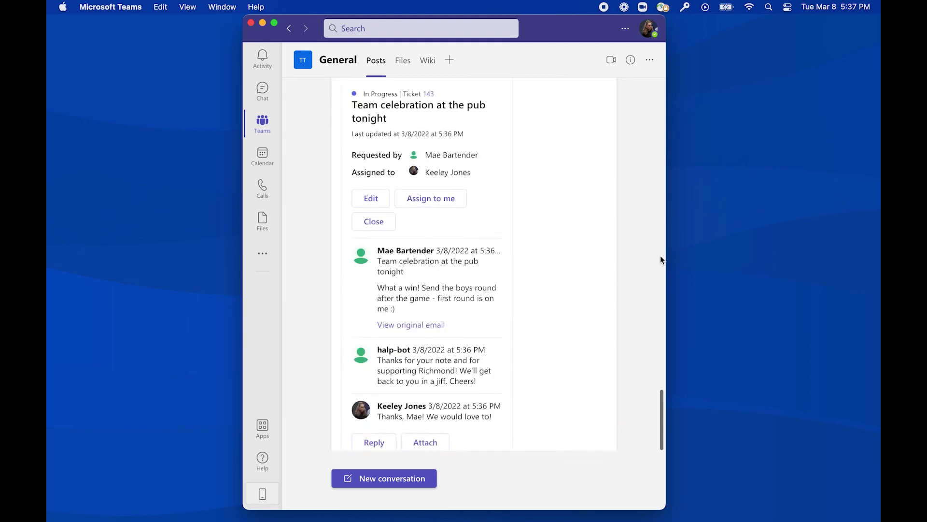